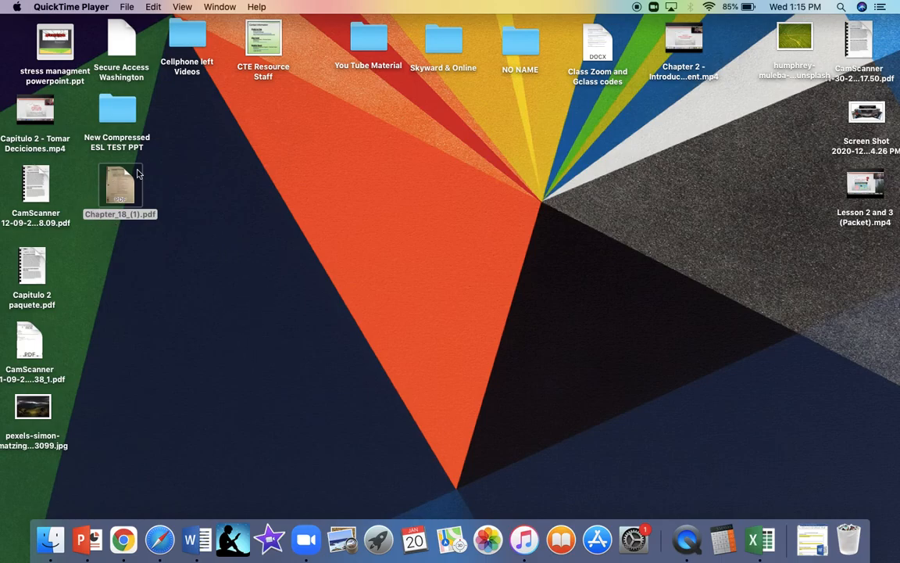
# - Open Chapter_18_(1).pdf from the desktop, look through the Activity 66 worksheet's questions and answer lines, and close it
pyautogui.doubleClick(123, 200)
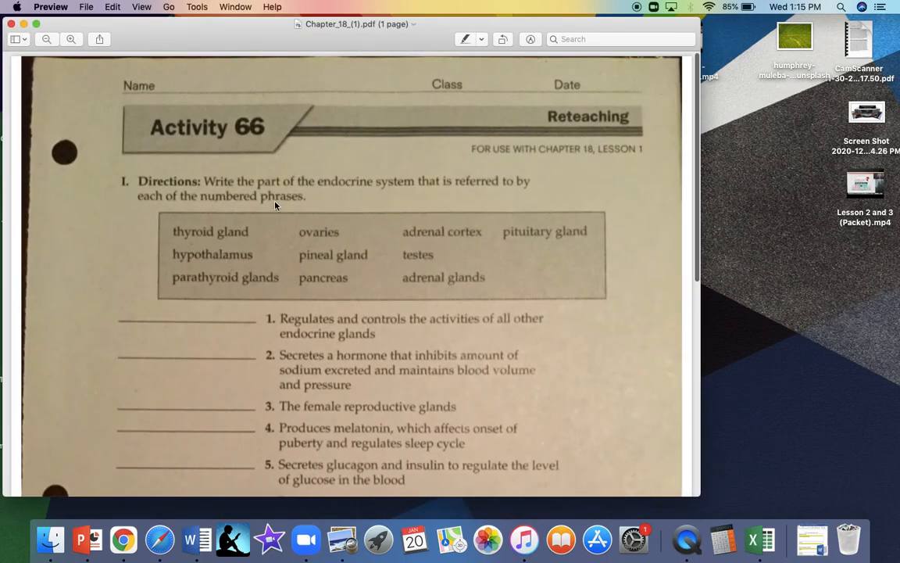
pyautogui.scroll(-10, 305, 176)
pyautogui.scroll(10, 306, 203)
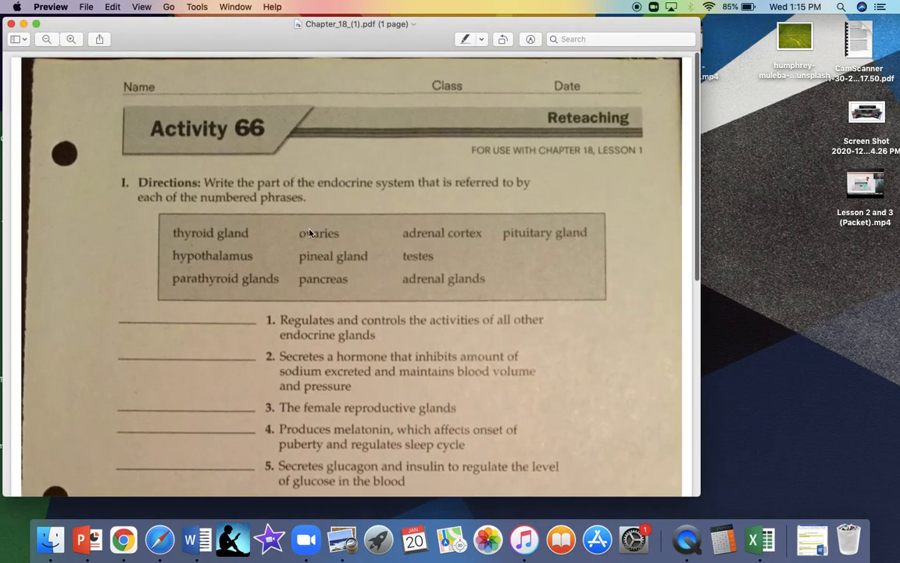
pyautogui.scroll(-3, 310, 232)
pyautogui.scroll(-15, 310, 232)
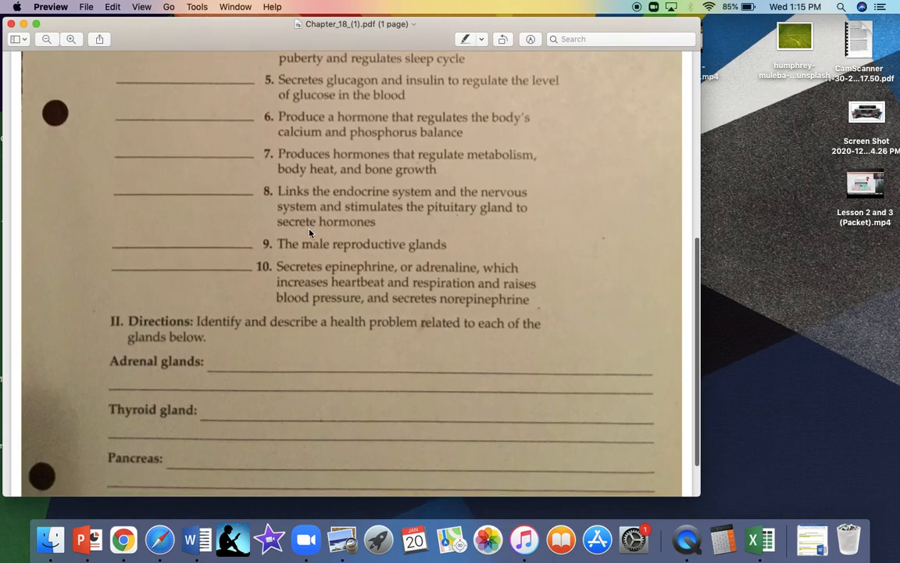
pyautogui.scroll(5, 310, 232)
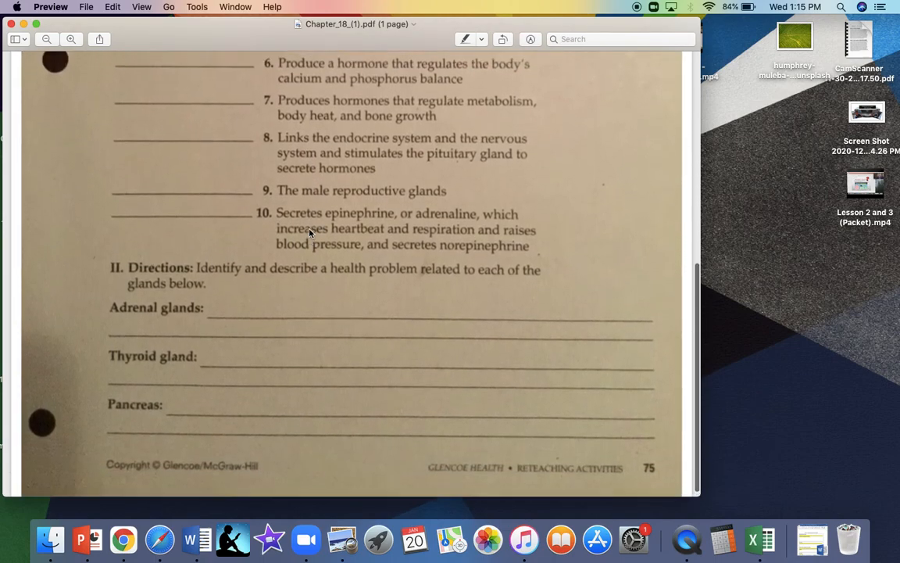
pyautogui.scroll(6, 309, 232)
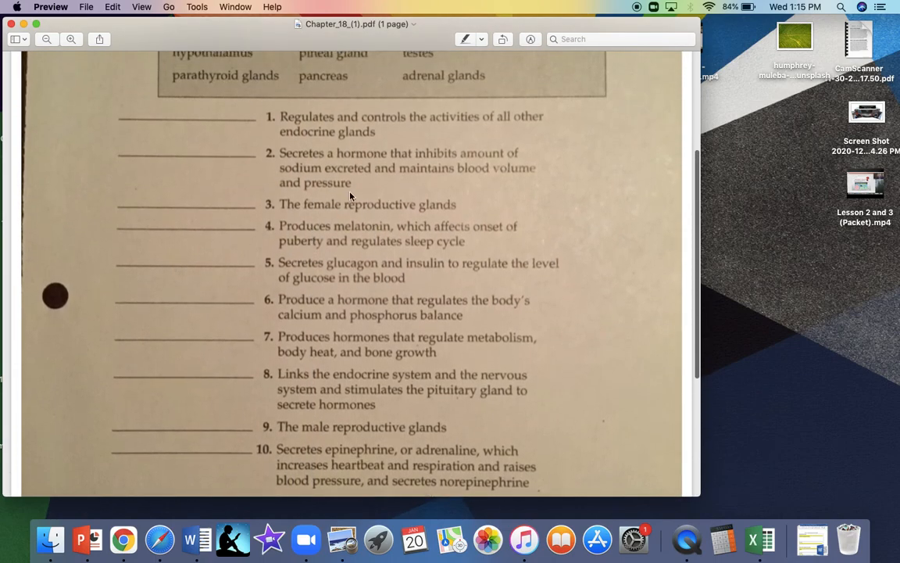
pyautogui.scroll(9, 332, 287)
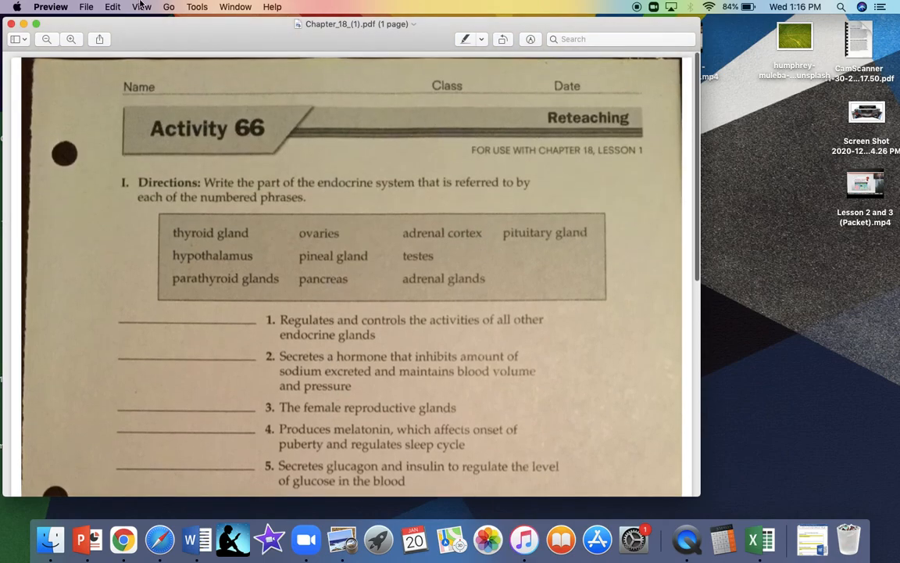
pyautogui.click(11, 26)
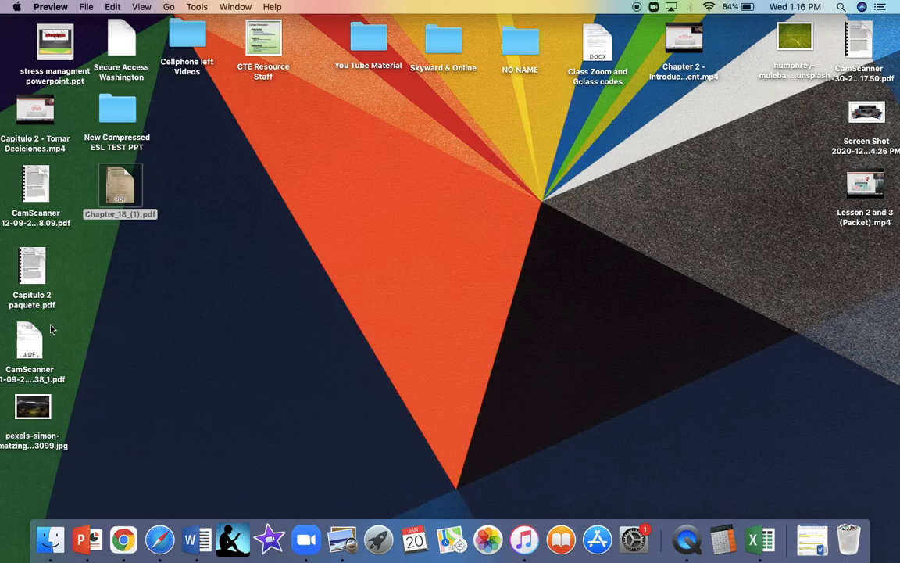
# - Switch to Chrome, search the web for pdfescape, and open the PDFescape home page
pyautogui.click(123, 541)
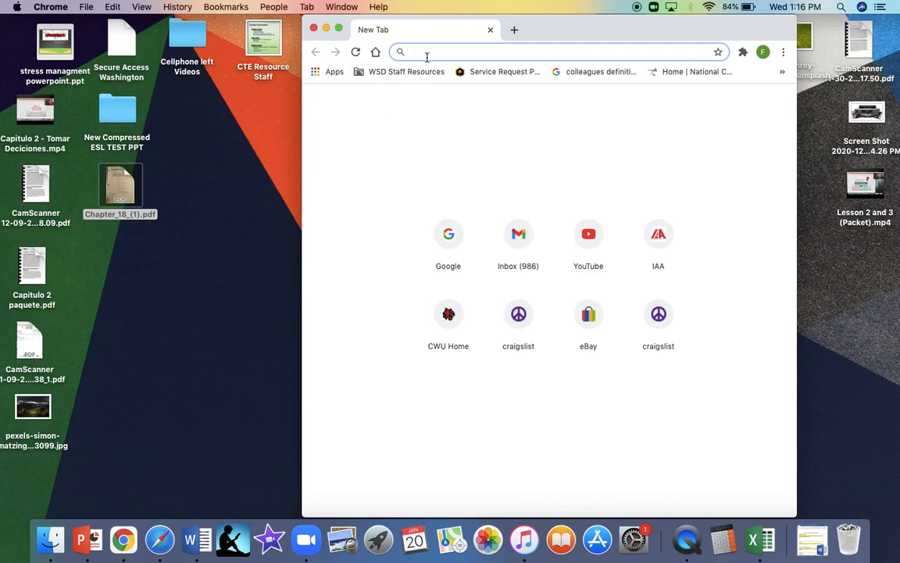
pyautogui.write('pdfesca')
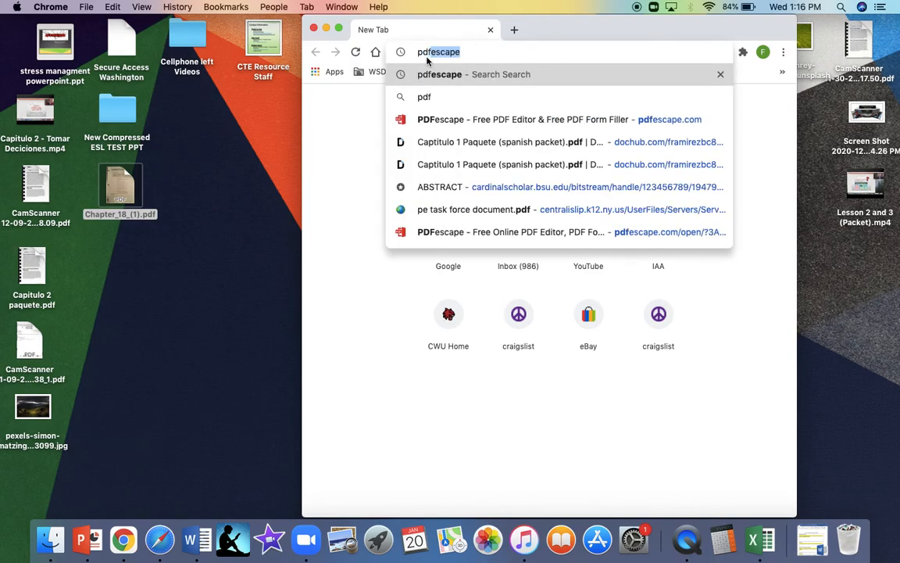
pyautogui.write('pe')
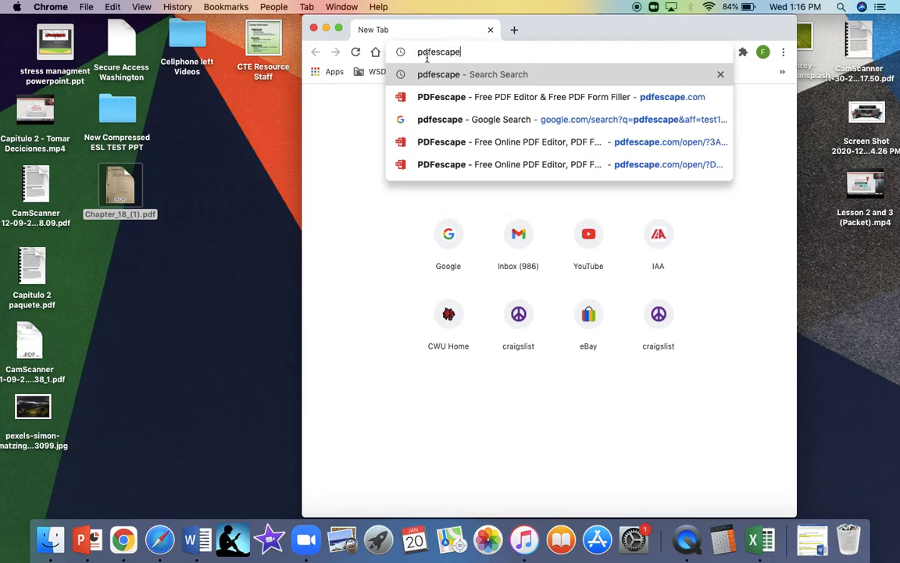
pyautogui.press('Return')
pyautogui.click(339, 29)
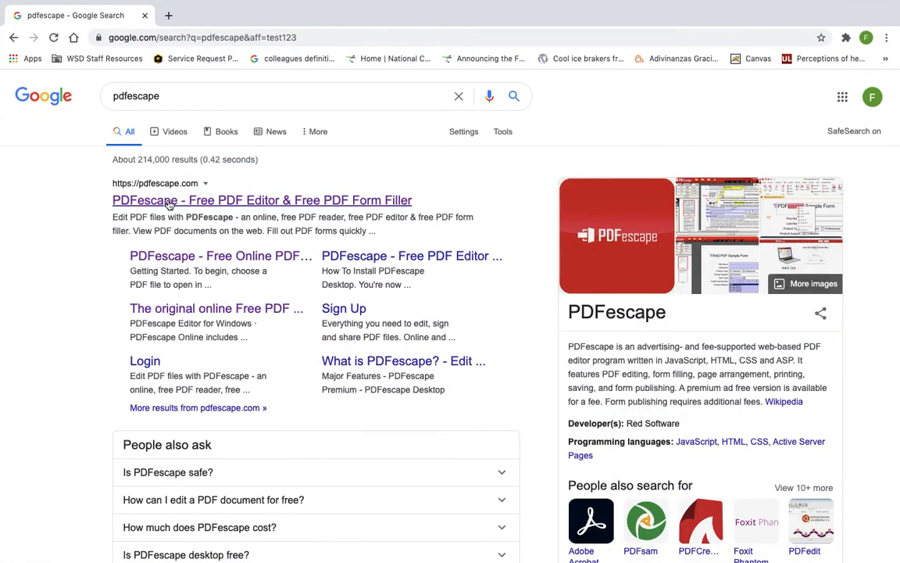
pyautogui.click(231, 201)
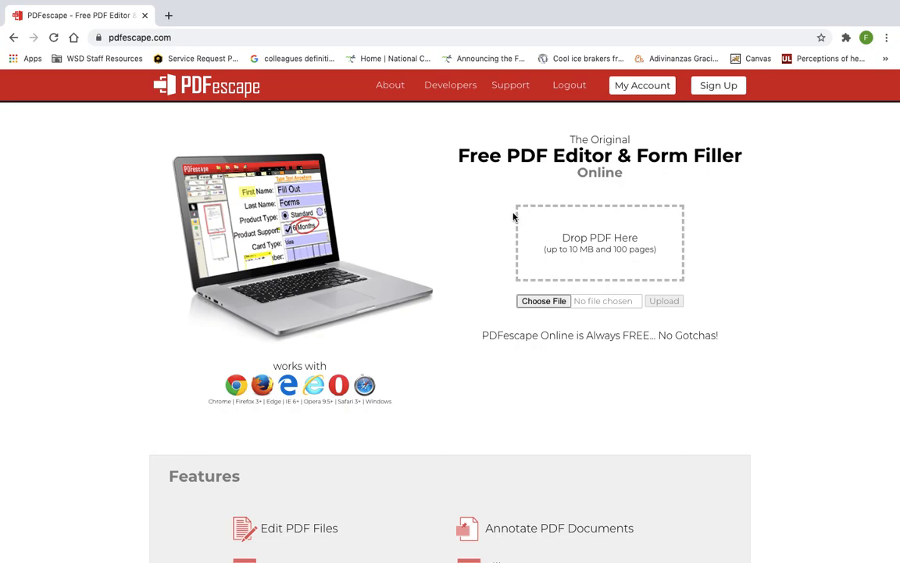
pyautogui.moveTo(37, 2)
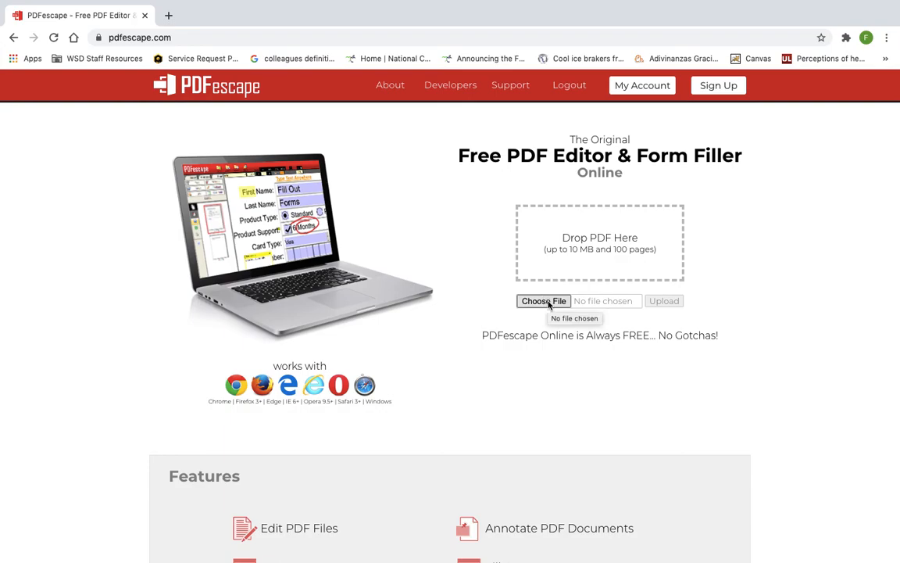
pyautogui.click(547, 301)
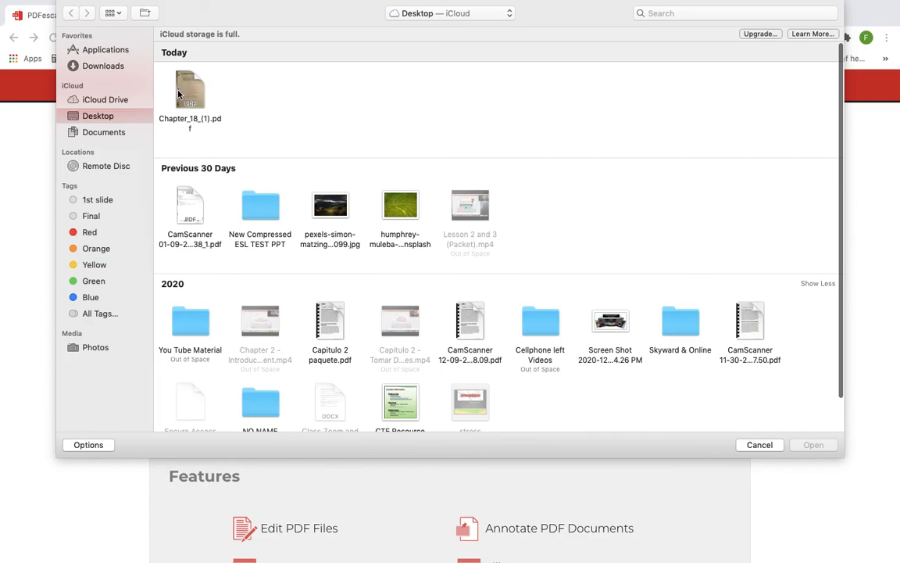
pyautogui.click(759, 445)
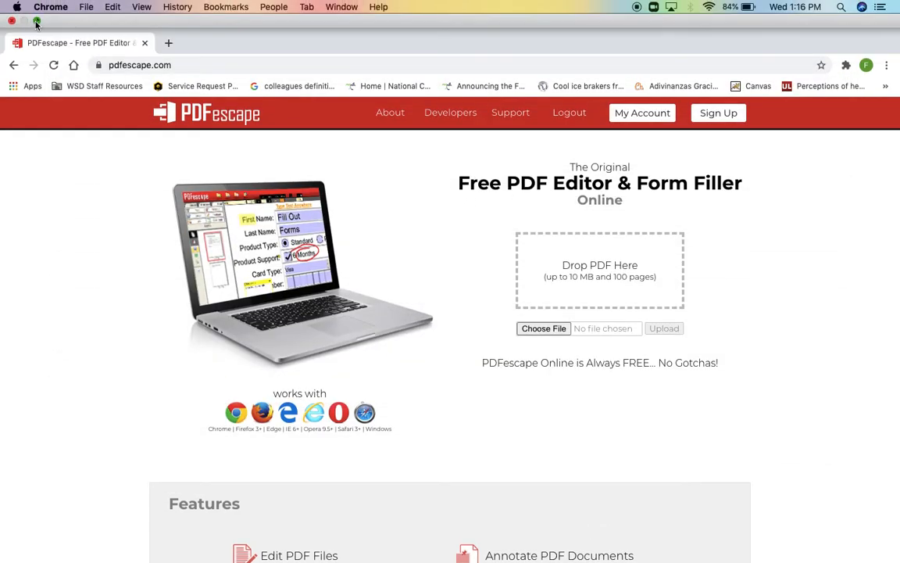
# - Upload Chapter_18_(1).pdf from the desktop to PDFescape's drop area and show the browser in full screen
pyautogui.click(36, 24)
pyautogui.moveTo(125, 191); pyautogui.dragTo(663, 283)
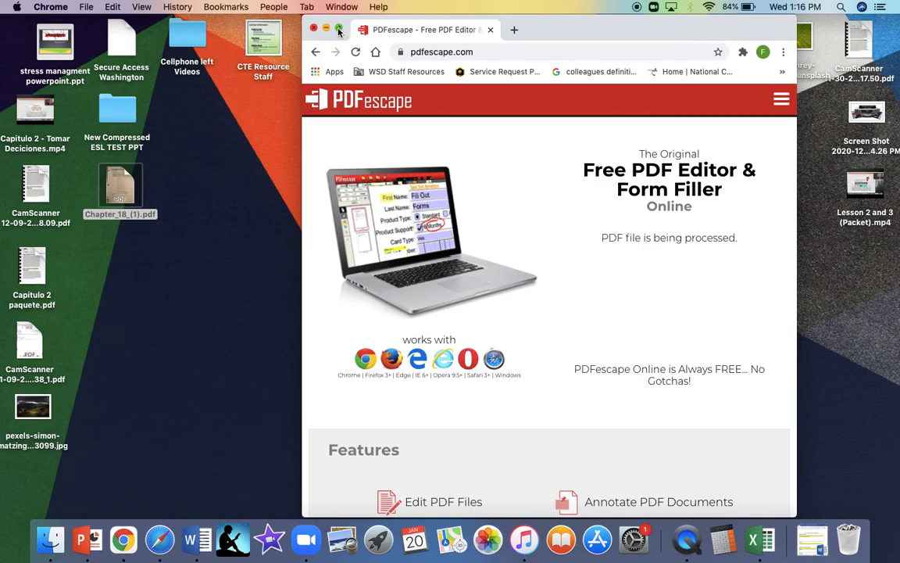
pyautogui.click(339, 29)
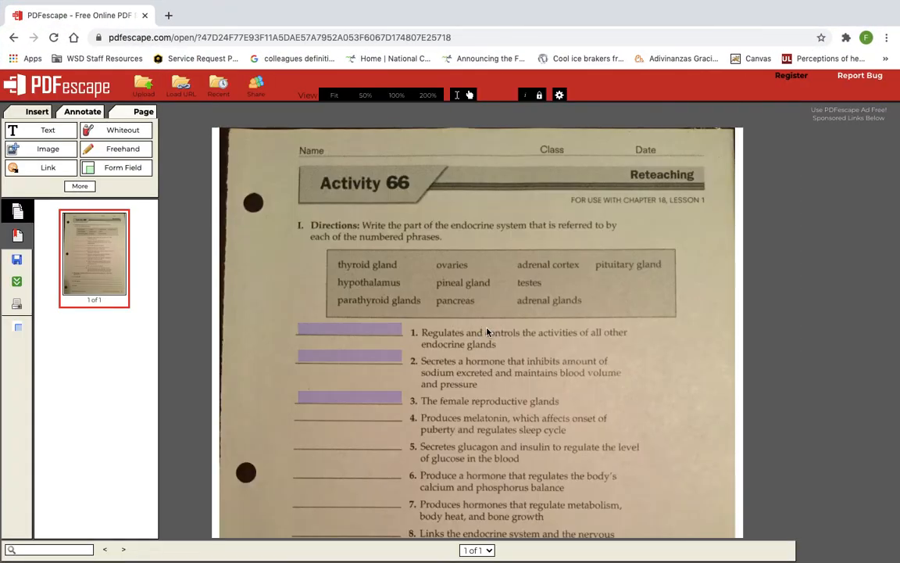
# - Delete the existing form fields on the answer lines of questions 1, 2 and 3
pyautogui.scroll(-3, 495, 326)
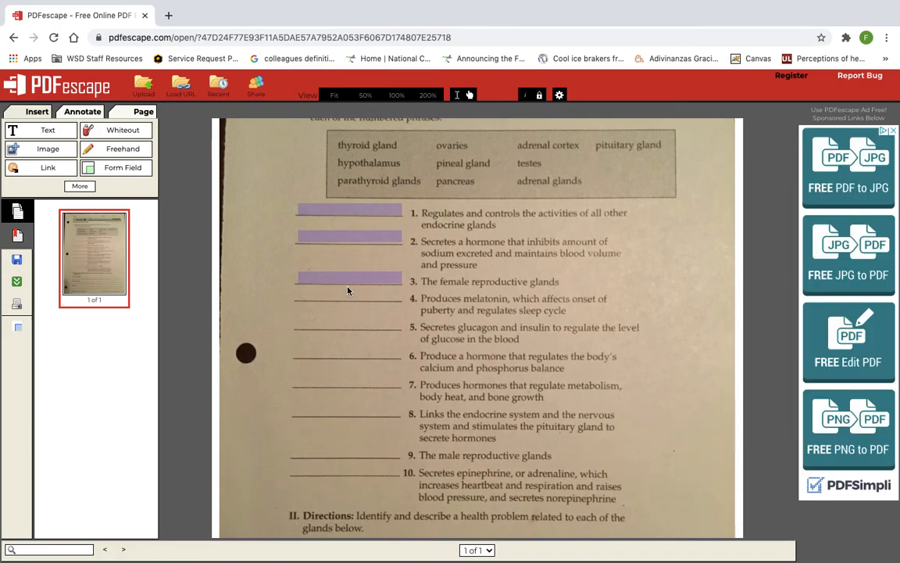
pyautogui.click(356, 208)
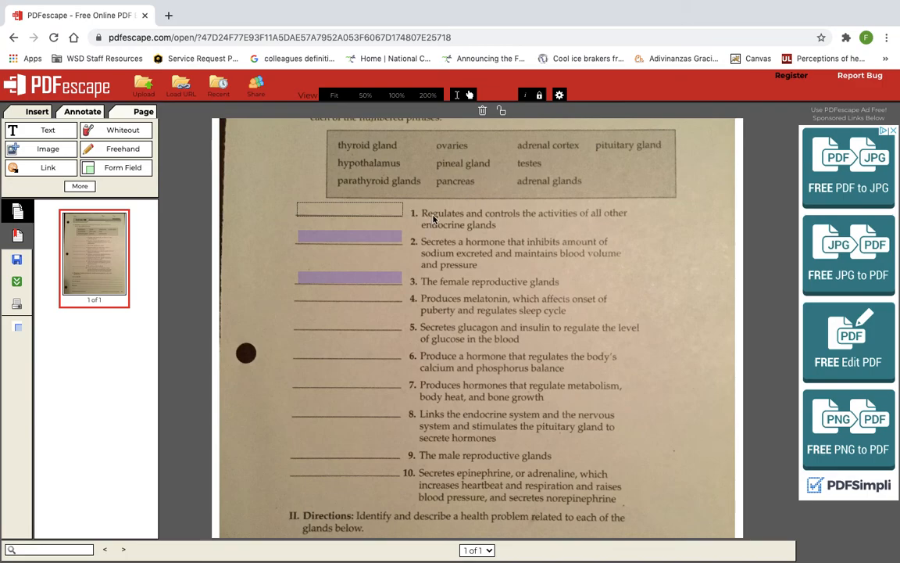
pyautogui.scroll(3, 474, 130)
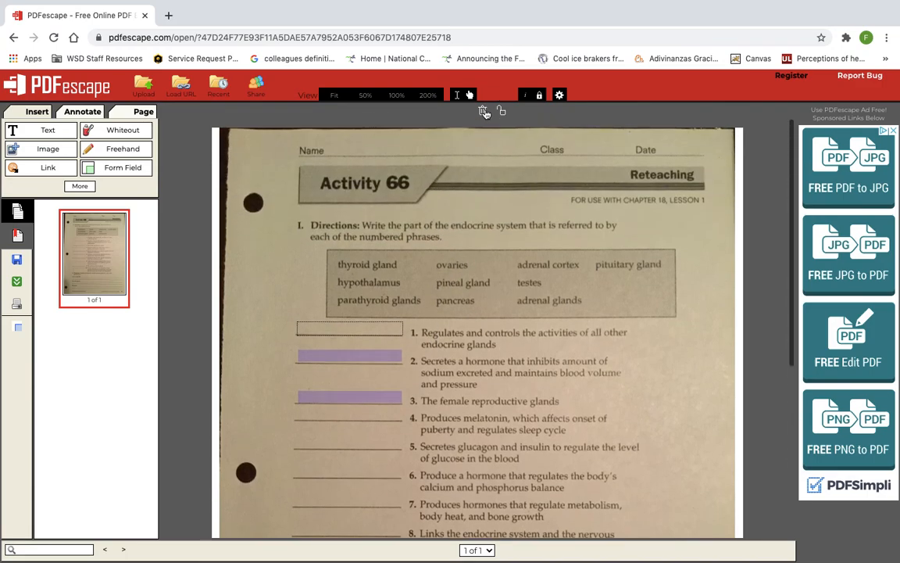
pyautogui.click(483, 111)
pyautogui.click(374, 348)
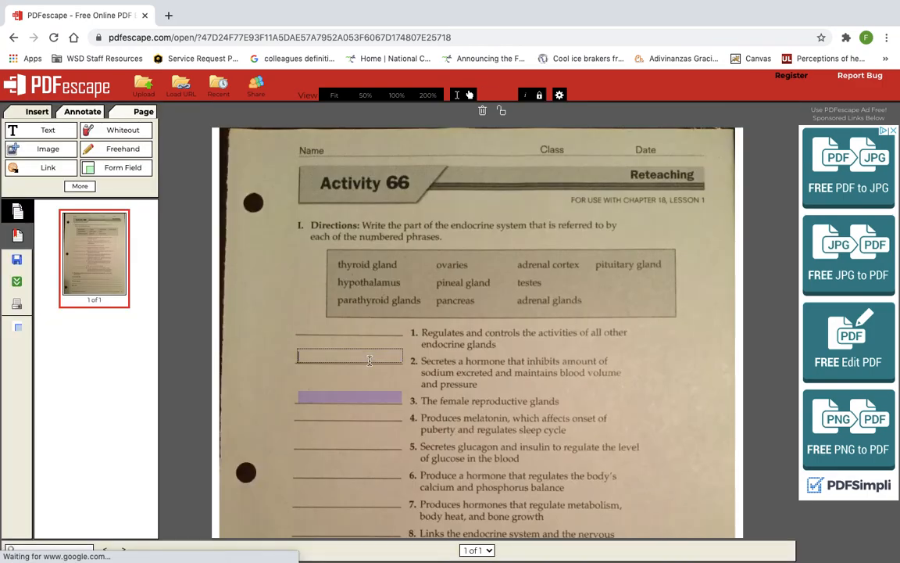
pyautogui.click(482, 111)
pyautogui.click(369, 347)
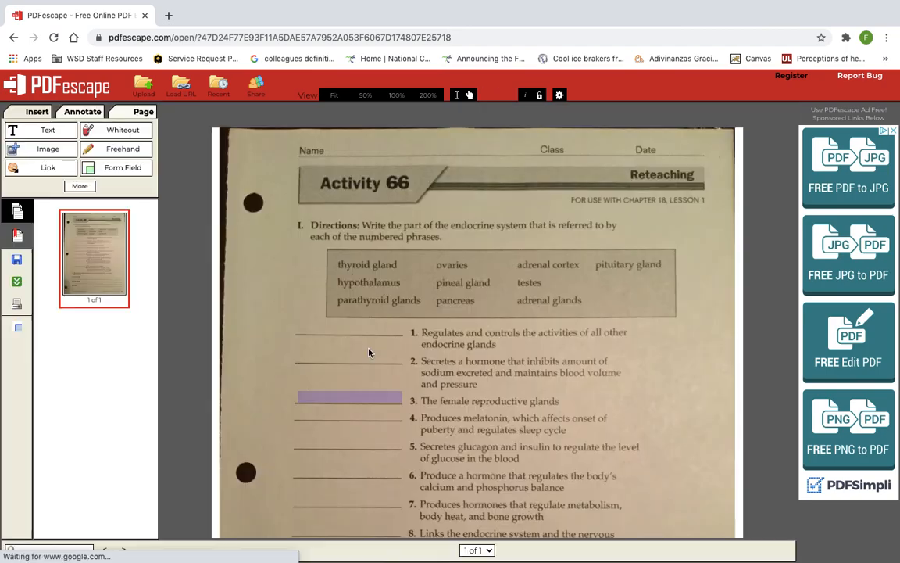
pyautogui.click(347, 397)
pyautogui.click(483, 112)
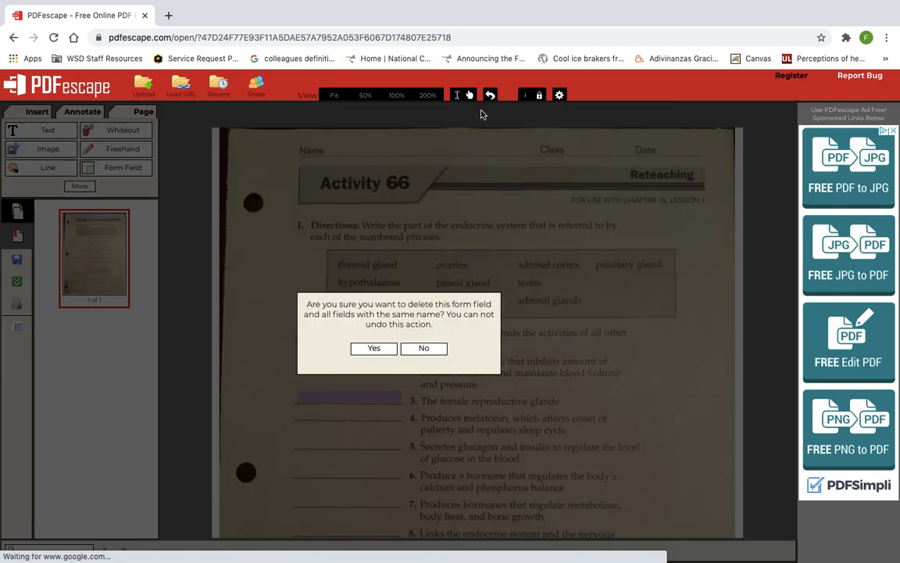
pyautogui.click(384, 348)
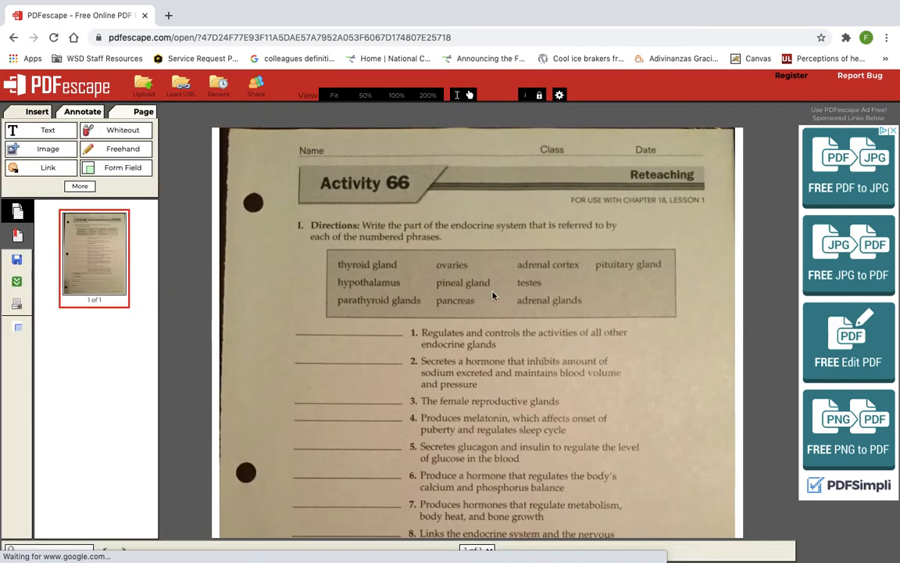
# - Insert text form fields above the answer lines of questions 1 and 3, fitting the first one to its line
pyautogui.scroll(-5, 494, 295)
pyautogui.scroll(5, 487, 292)
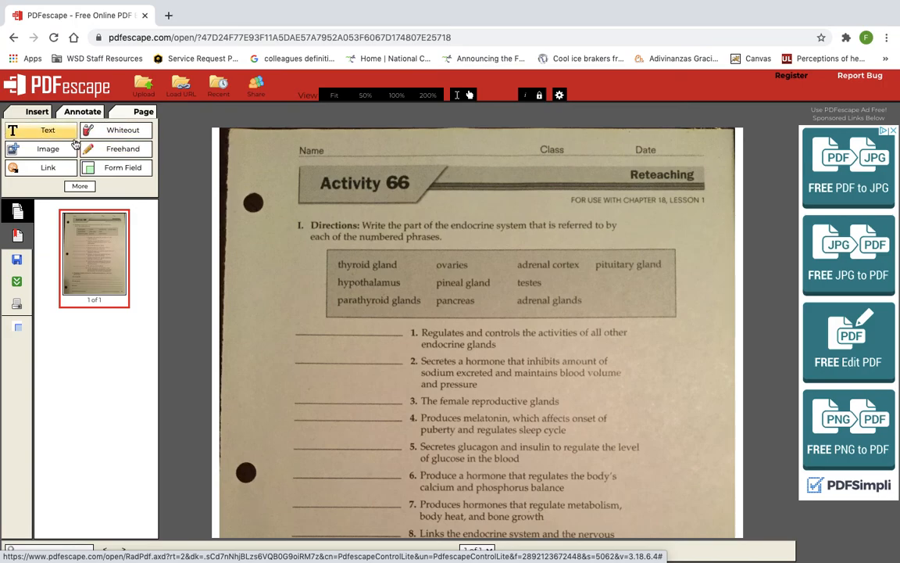
pyautogui.click(119, 171)
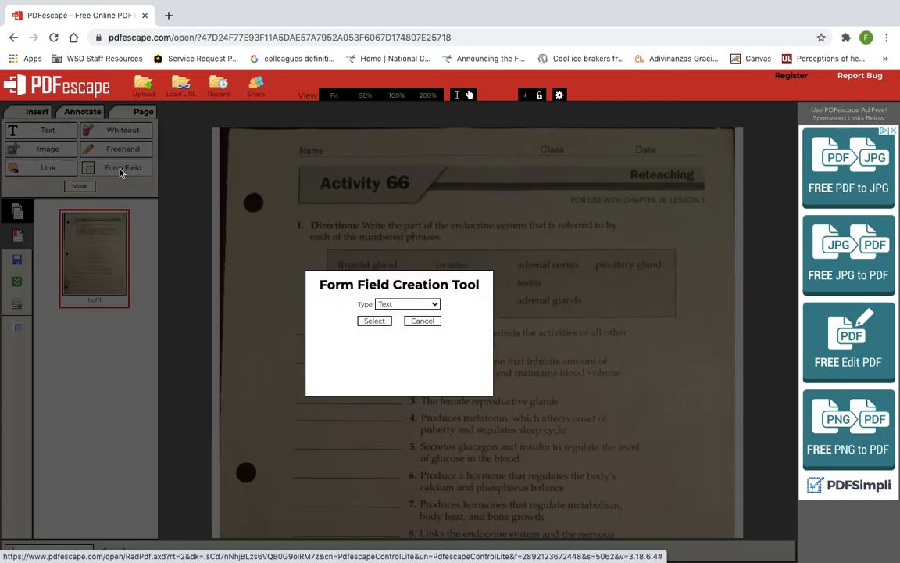
pyautogui.click(427, 304)
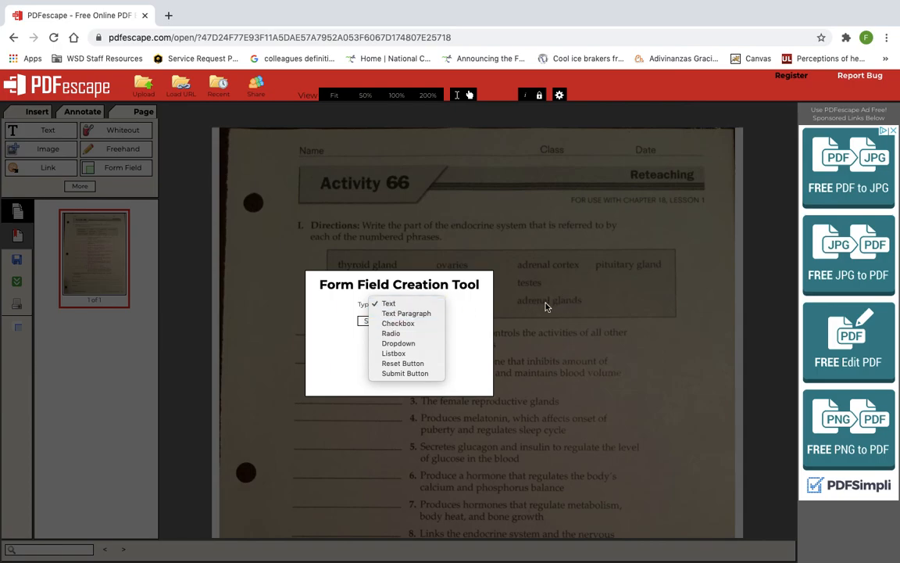
pyautogui.click(389, 304)
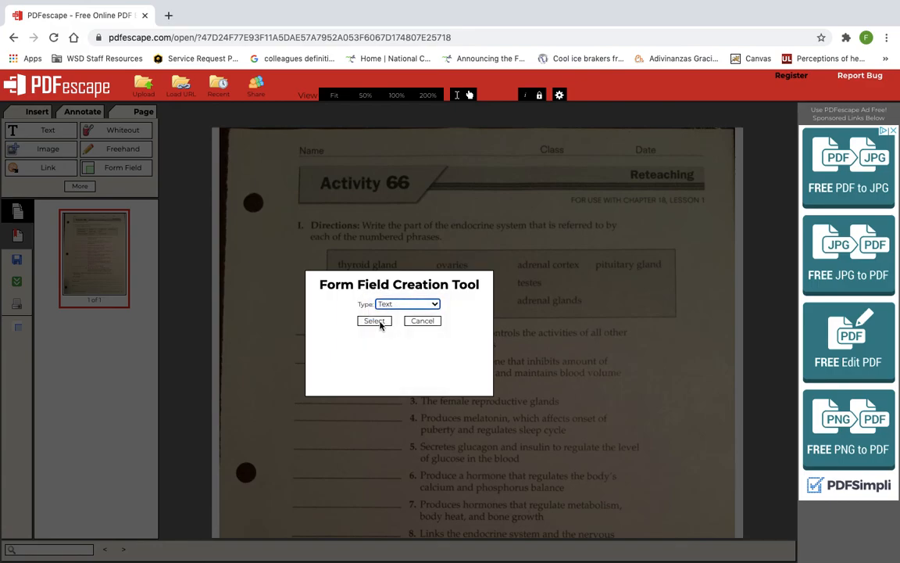
pyautogui.click(375, 321)
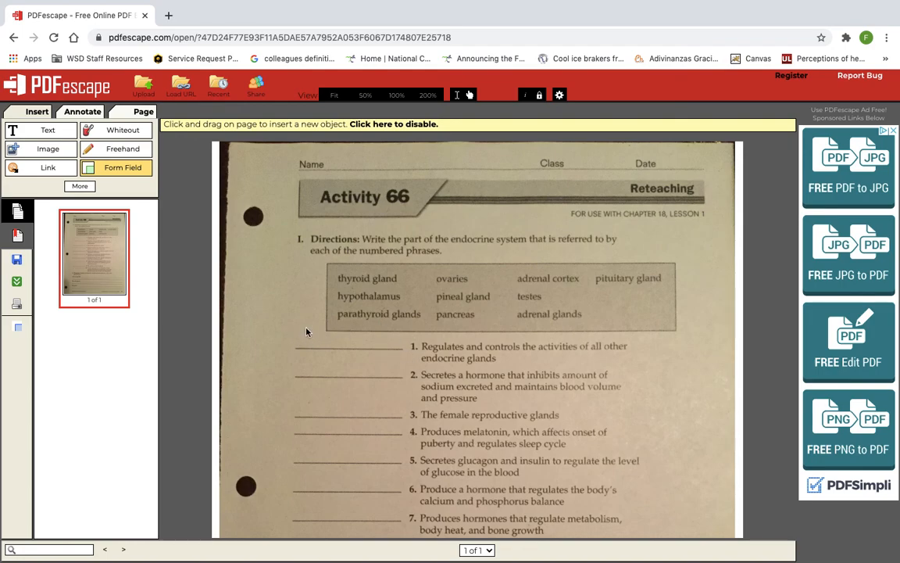
pyautogui.click(250, 304)
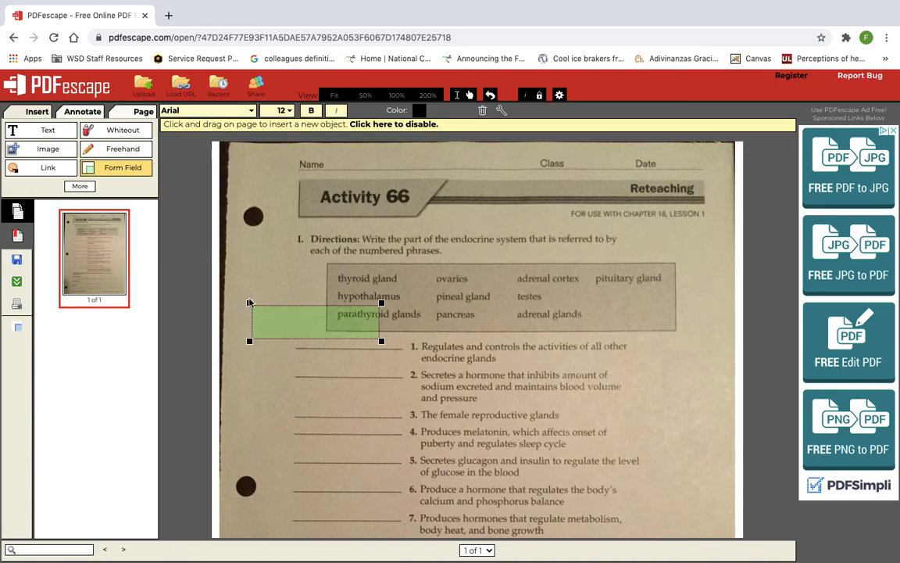
pyautogui.moveTo(250, 303); pyautogui.dragTo(316, 334)
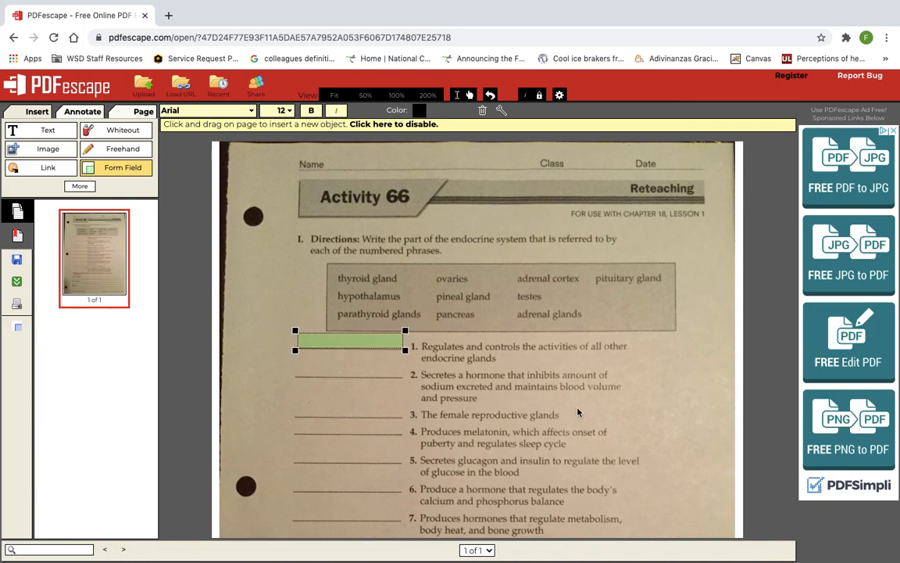
pyautogui.click(295, 390)
pyautogui.moveTo(296, 391); pyautogui.dragTo(405, 420)
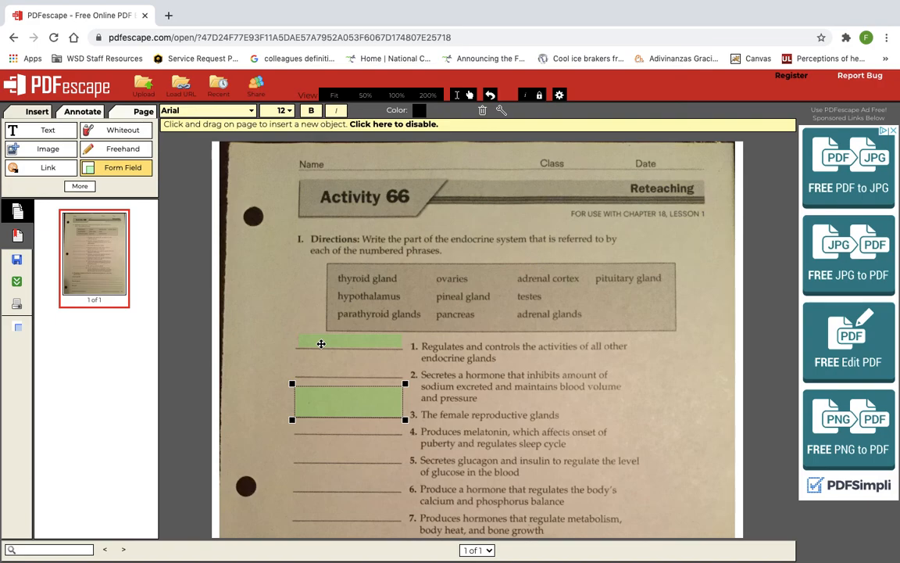
# - Duplicate question 1's form field and place the copy on the answer line of question 2
pyautogui.rightClick(320, 344)
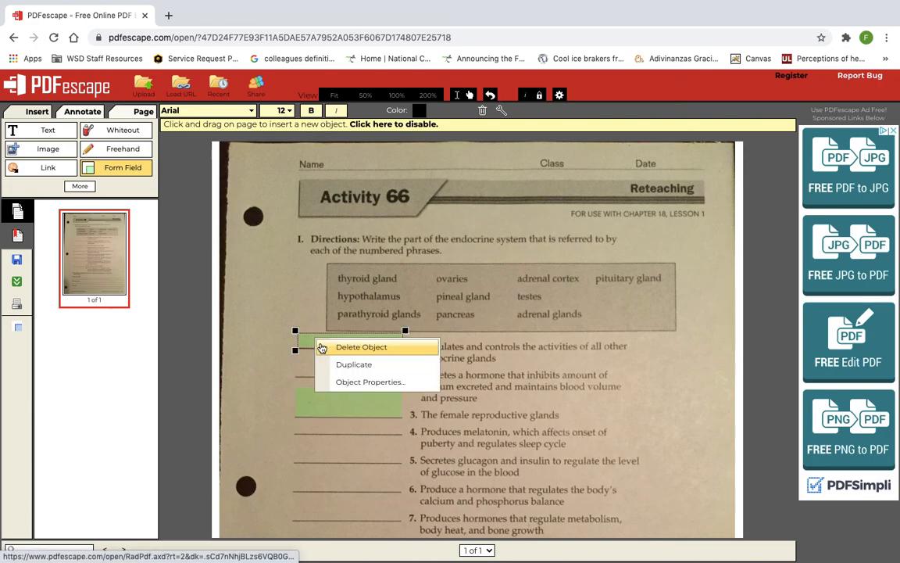
pyautogui.click(348, 364)
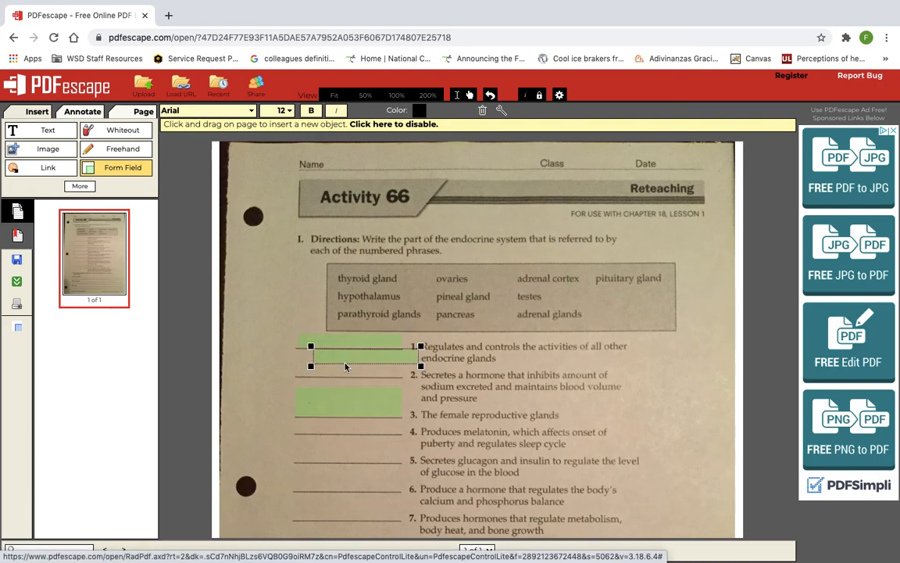
pyautogui.moveTo(354, 340); pyautogui.dragTo(339, 353)
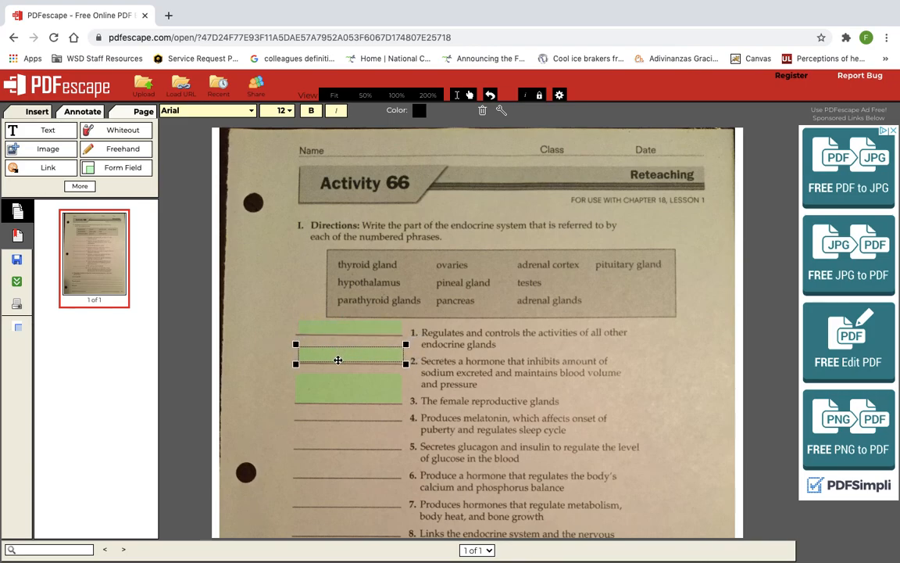
# - Duplicate question 2's form field and place the copy on the answer line of question 5
pyautogui.rightClick(339, 353)
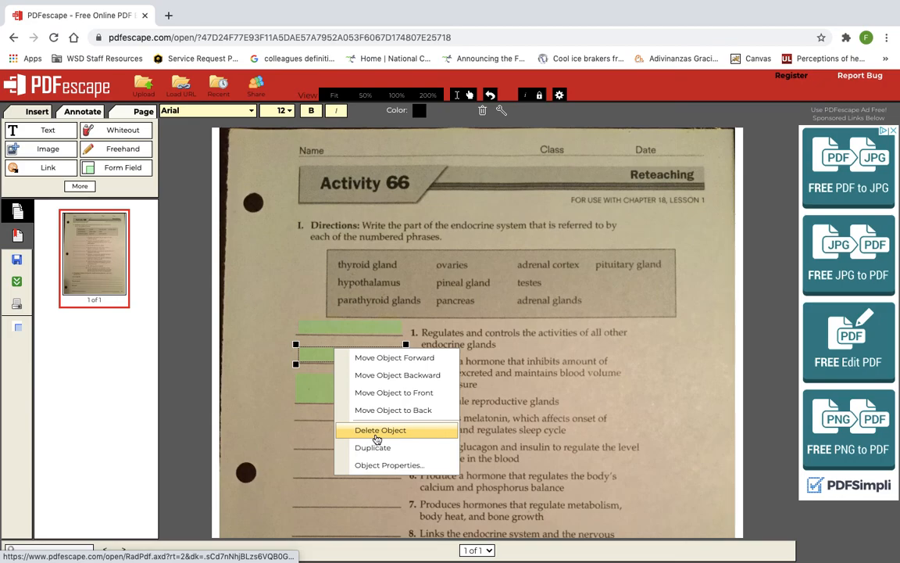
pyautogui.click(375, 447)
pyautogui.moveTo(371, 359); pyautogui.dragTo(348, 440)
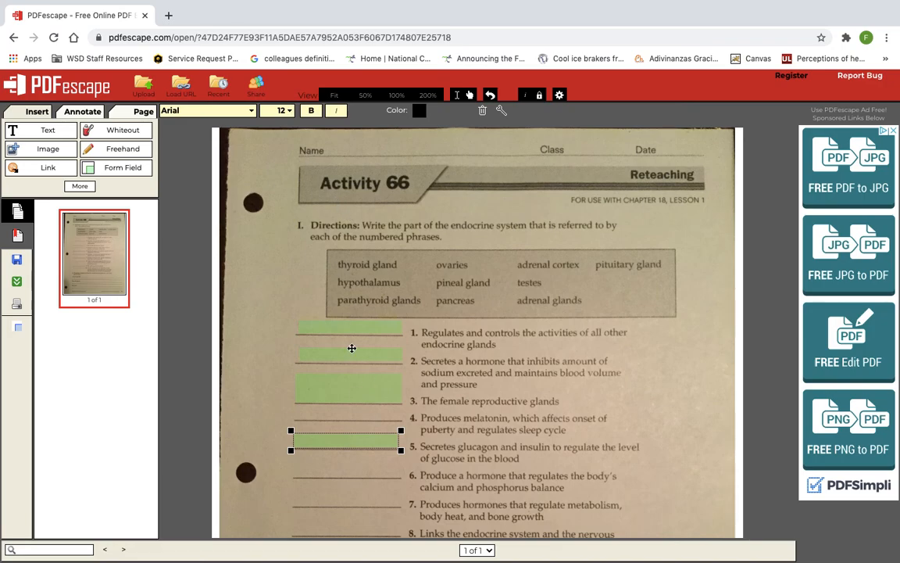
# - Set the font size of question 1's form field to 14 and enter the sample text "kdkdkd" in it
pyautogui.click(325, 328)
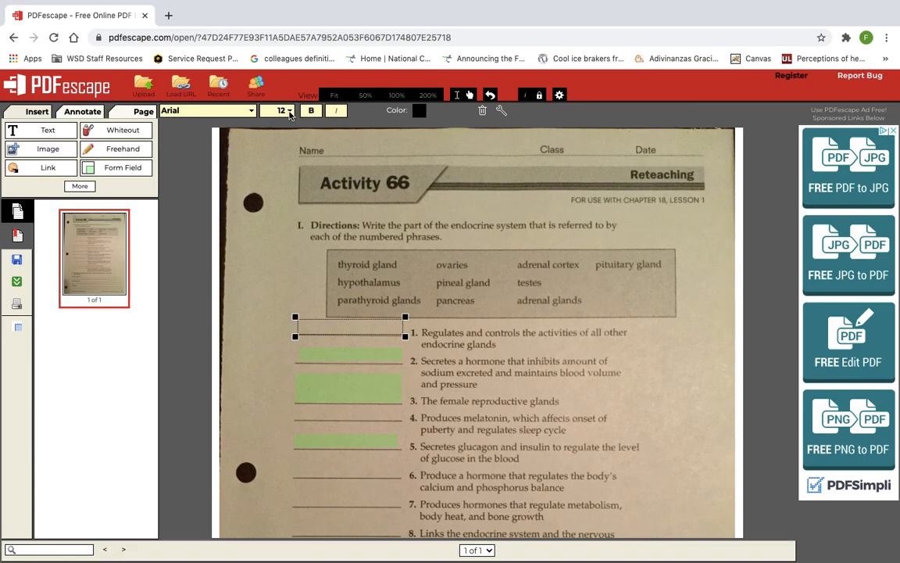
pyautogui.click(289, 112)
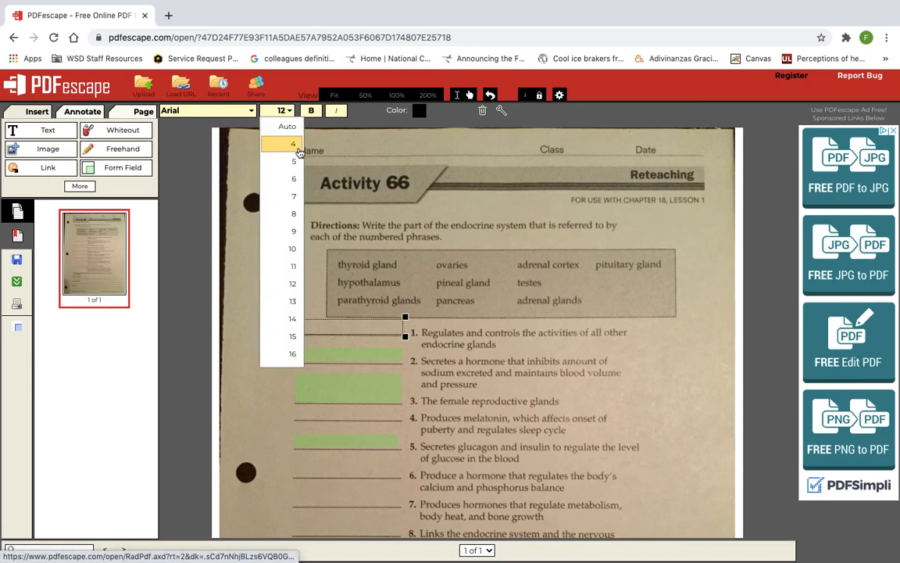
pyautogui.click(291, 322)
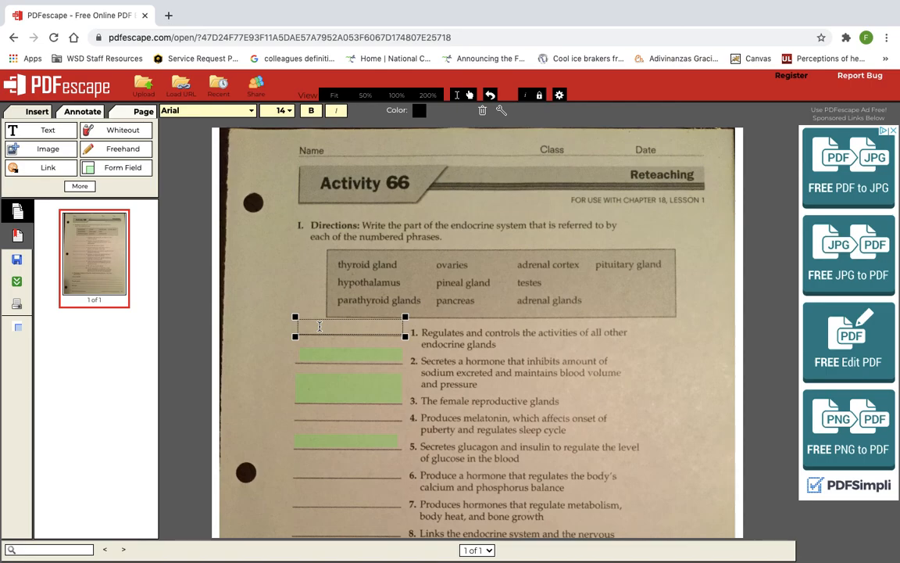
pyautogui.write('kdkdkd')
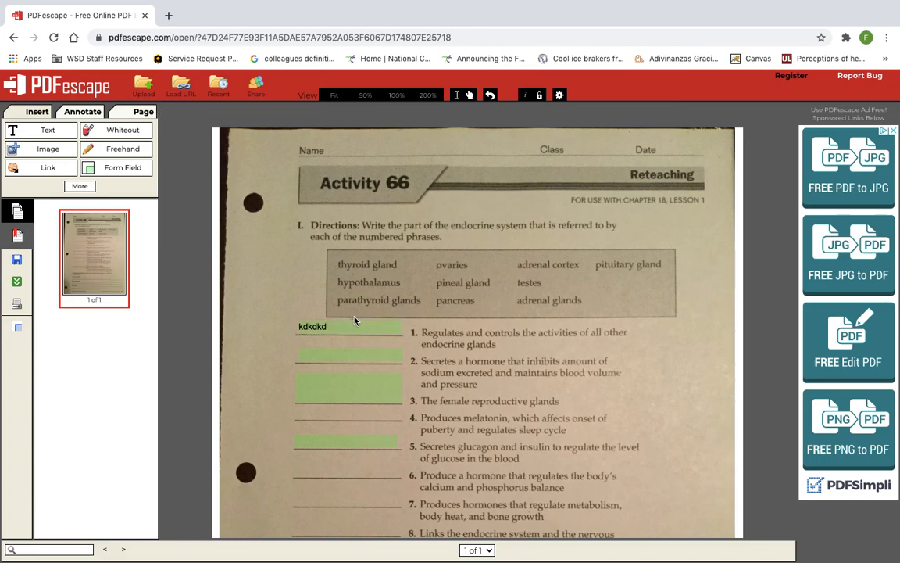
# - Duplicate question 1's form field onto the answer line of question 6 and clear the sample text from both fields
pyautogui.rightClick(345, 329)
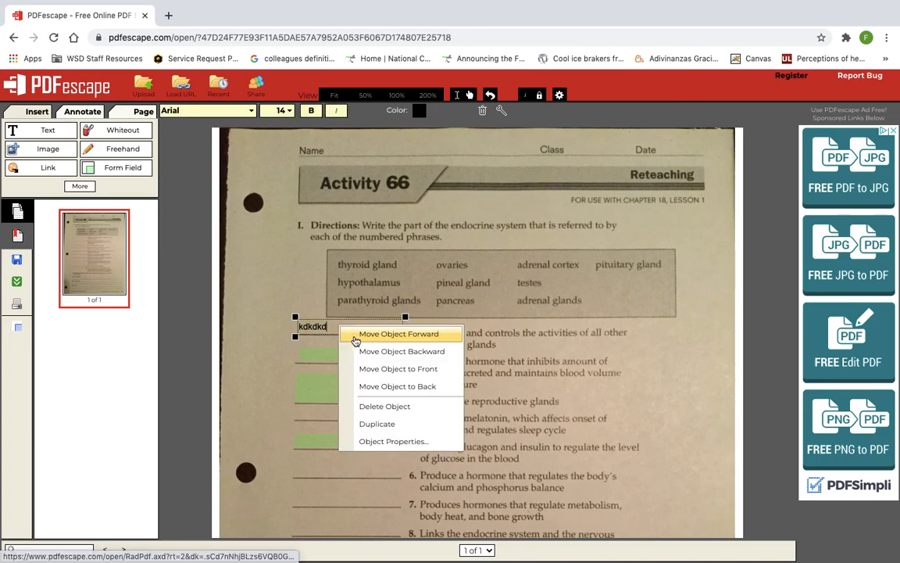
pyautogui.click(377, 424)
pyautogui.moveTo(367, 344); pyautogui.dragTo(351, 471)
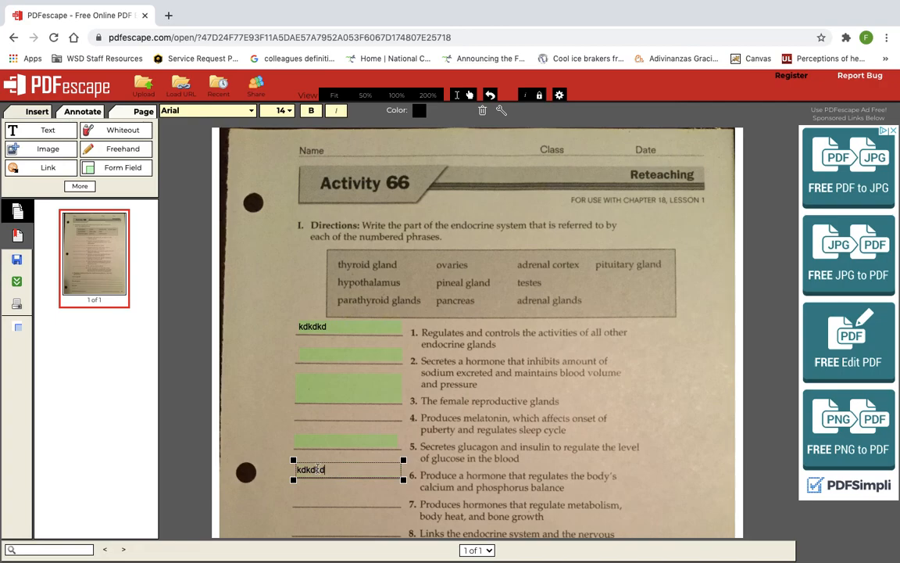
pyautogui.press('BackSpace')
pyautogui.click(328, 327)
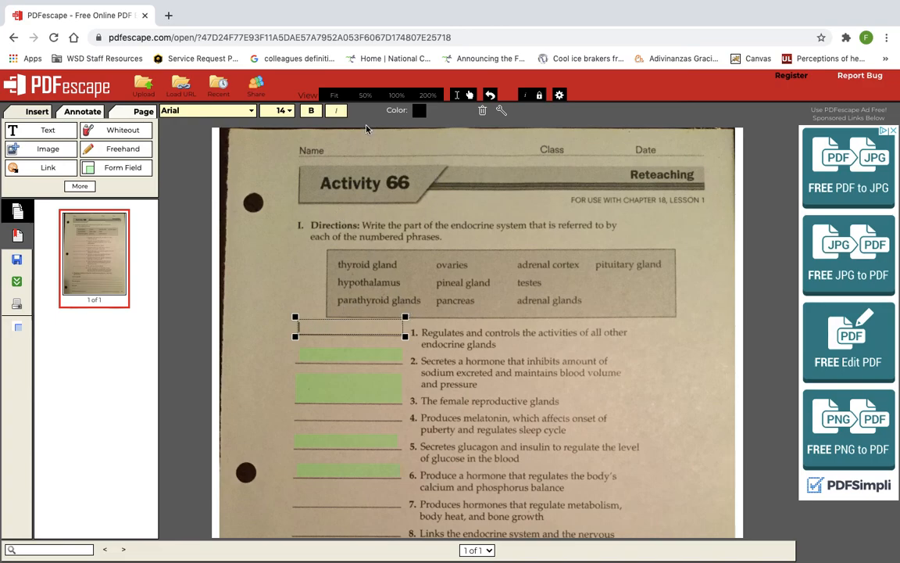
pyautogui.click(450, 332)
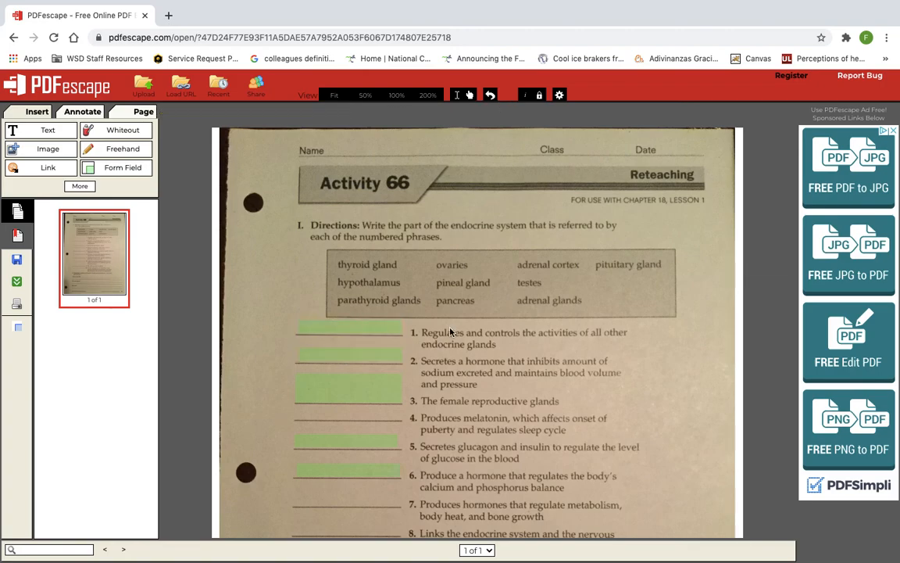
# - Insert small checkbox form fields on the answer lines of questions 7 and 8, and uncheck both
pyautogui.click(117, 167)
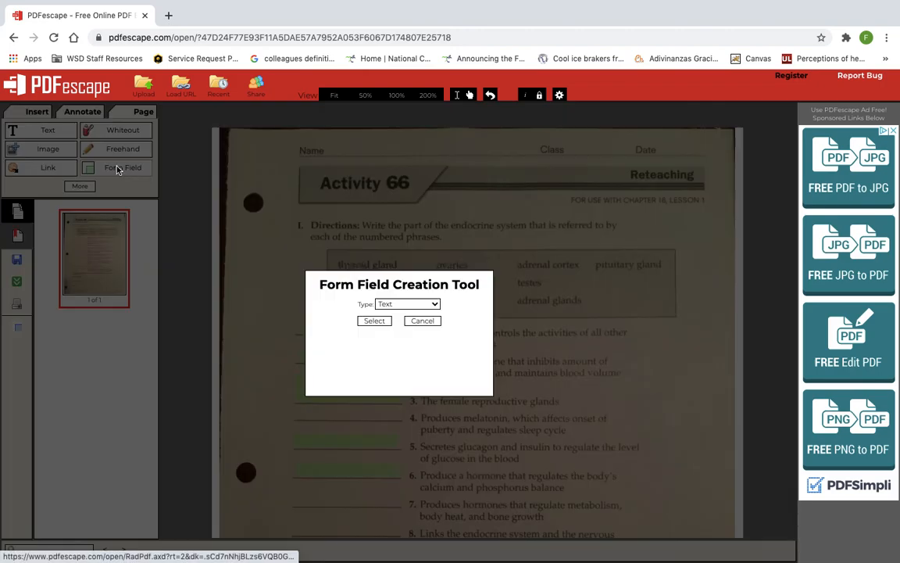
pyautogui.click(415, 305)
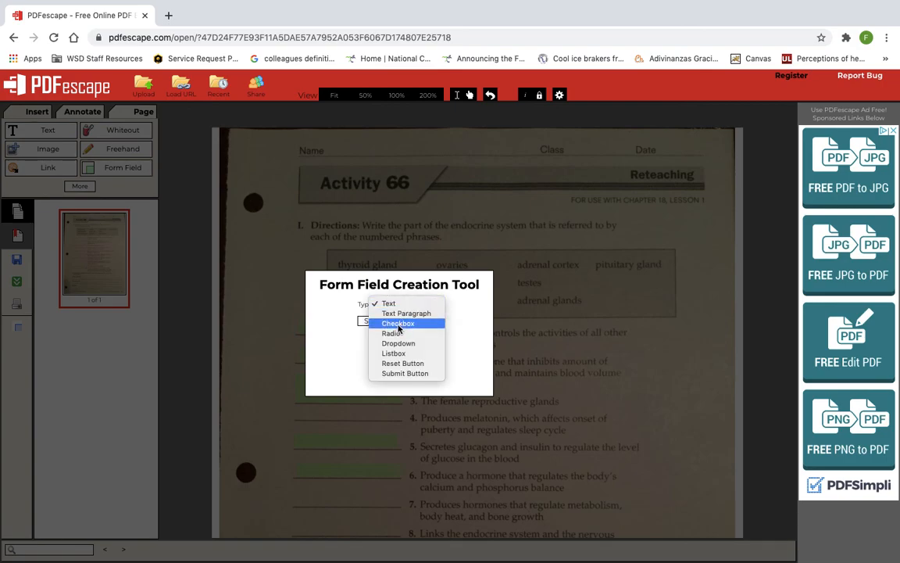
pyautogui.click(399, 324)
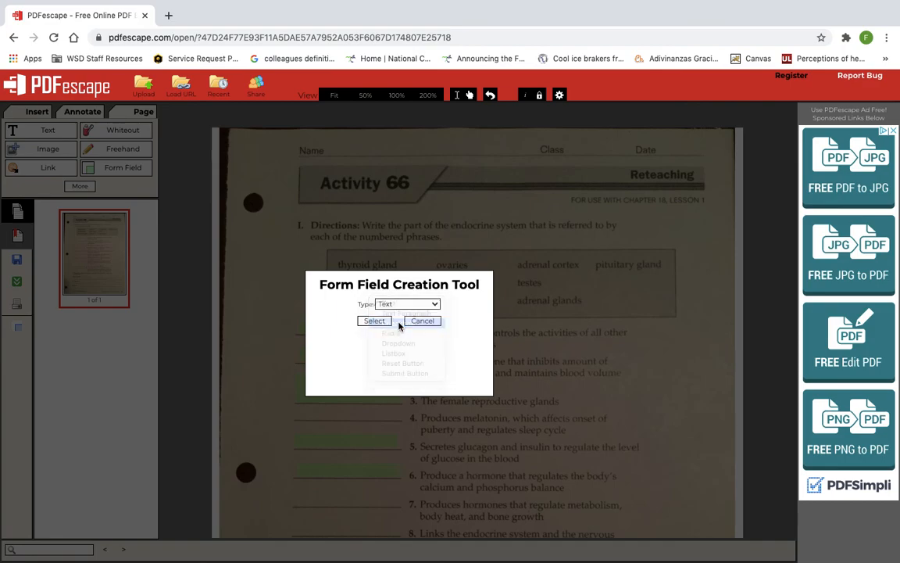
pyautogui.click(381, 321)
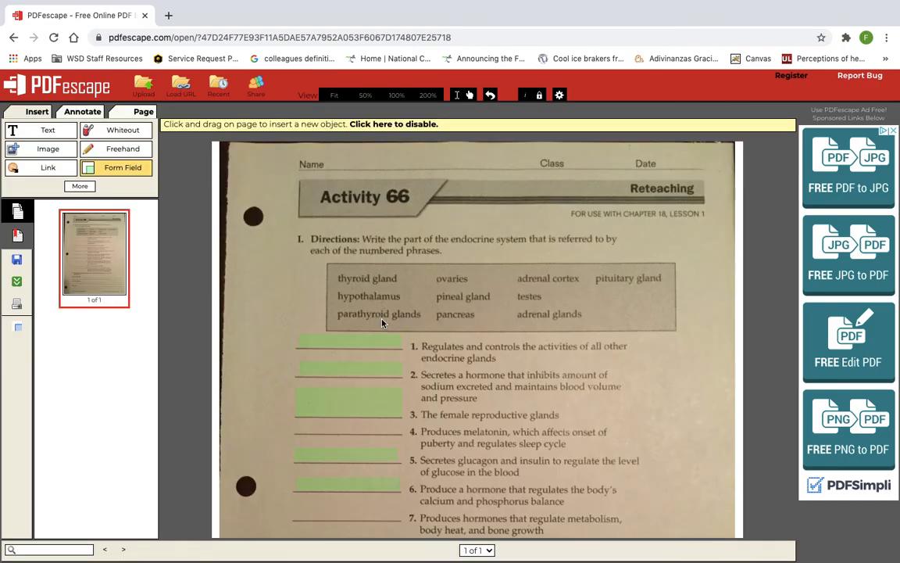
pyautogui.scroll(-5, 382, 319)
pyautogui.moveTo(327, 286)
pyautogui.mouseDown()
pyautogui.moveTo(361, 307)
pyautogui.moveTo(353, 308)
pyautogui.mouseUp()
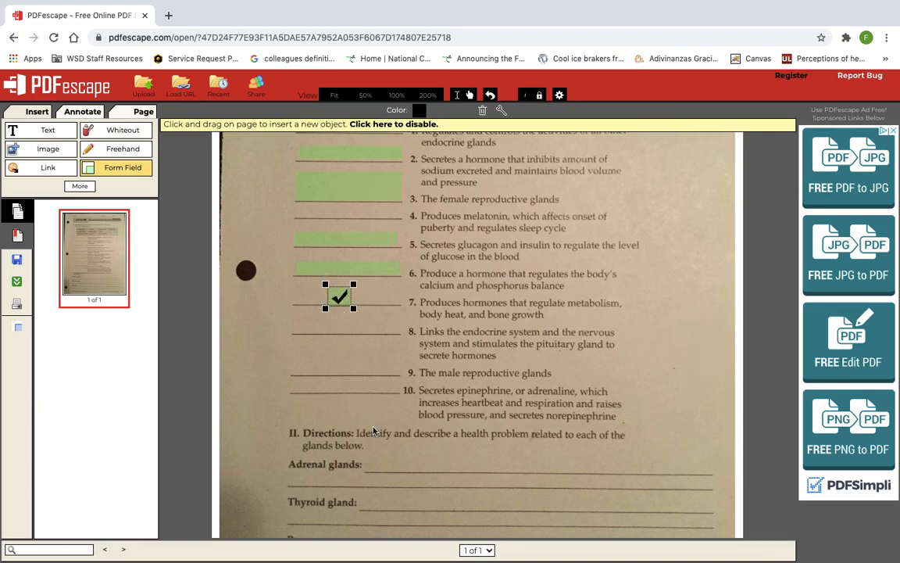
pyautogui.moveTo(327, 309); pyautogui.dragTo(354, 333)
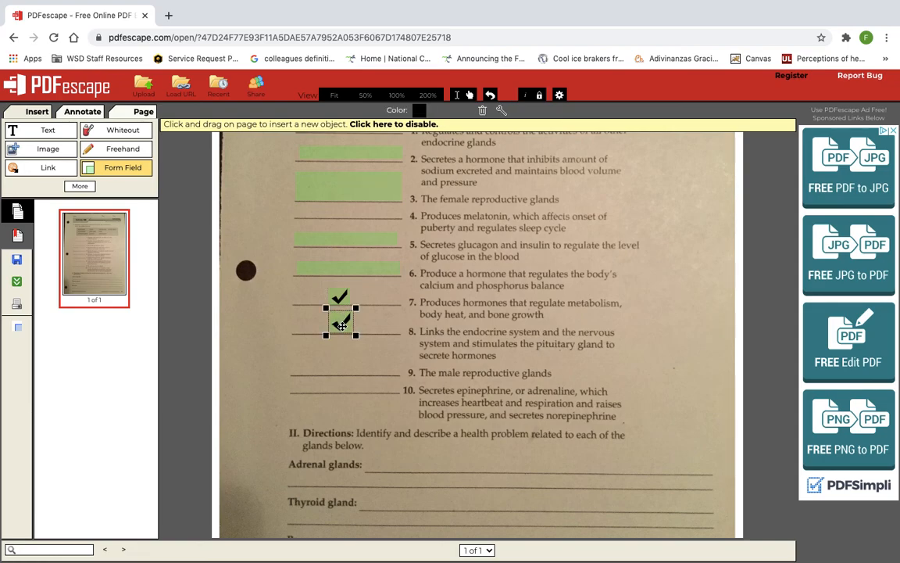
pyautogui.moveTo(342, 326); pyautogui.dragTo(342, 299)
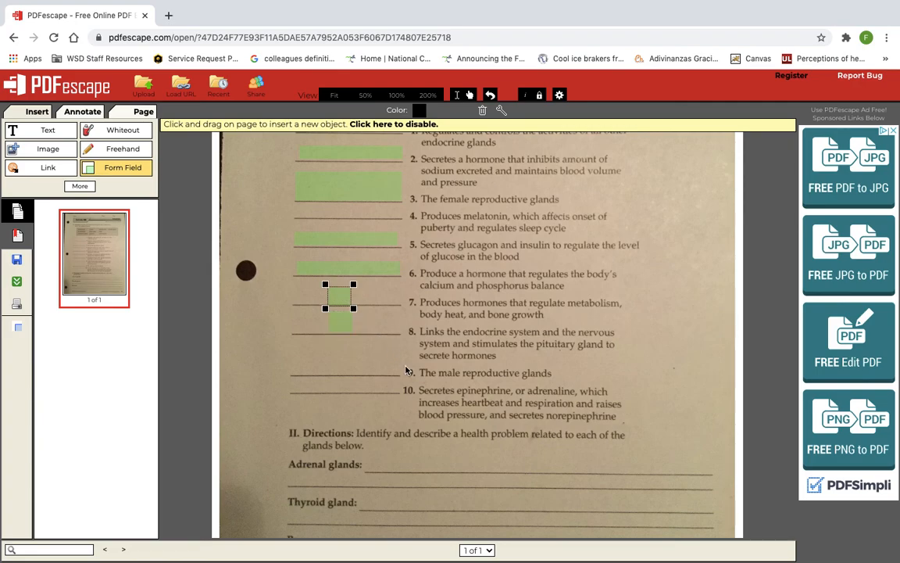
pyautogui.click(388, 315)
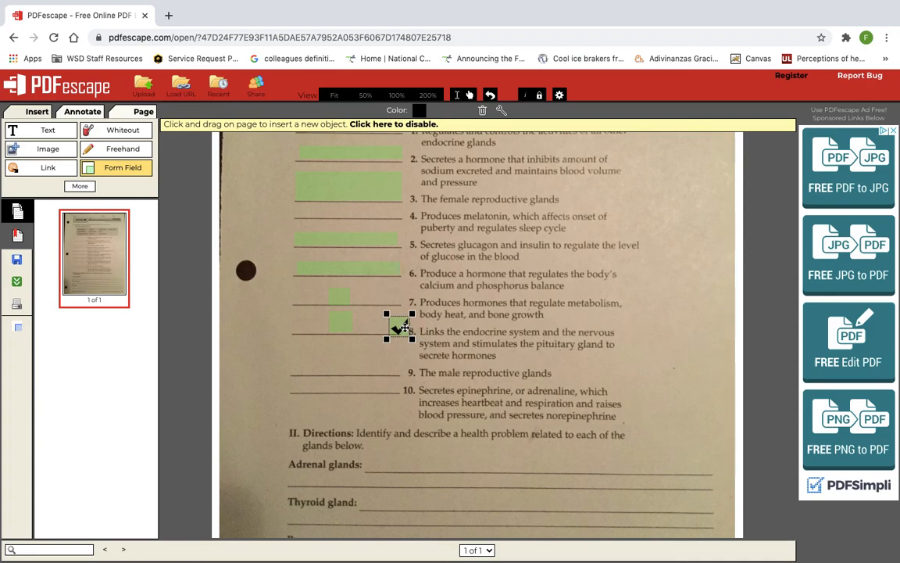
pyautogui.click(401, 328)
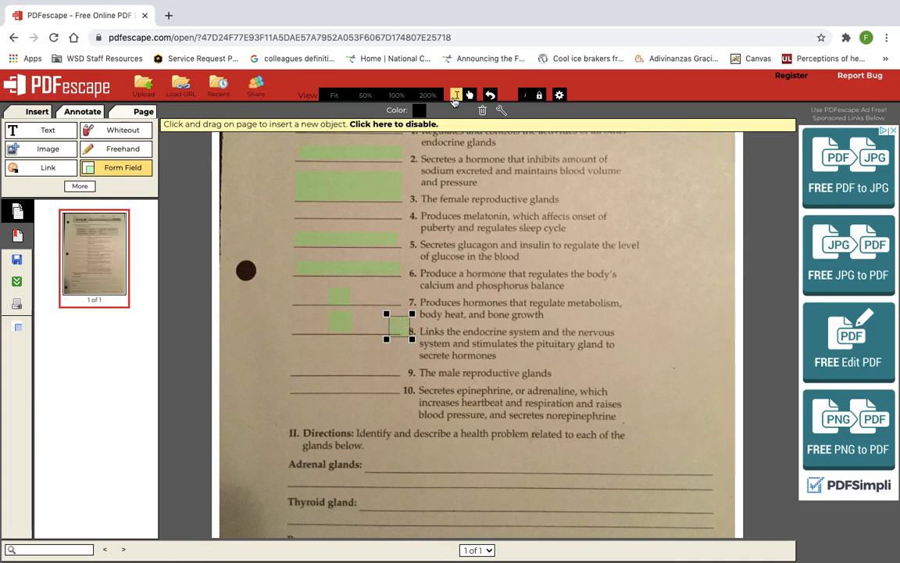
pyautogui.press('Delete')
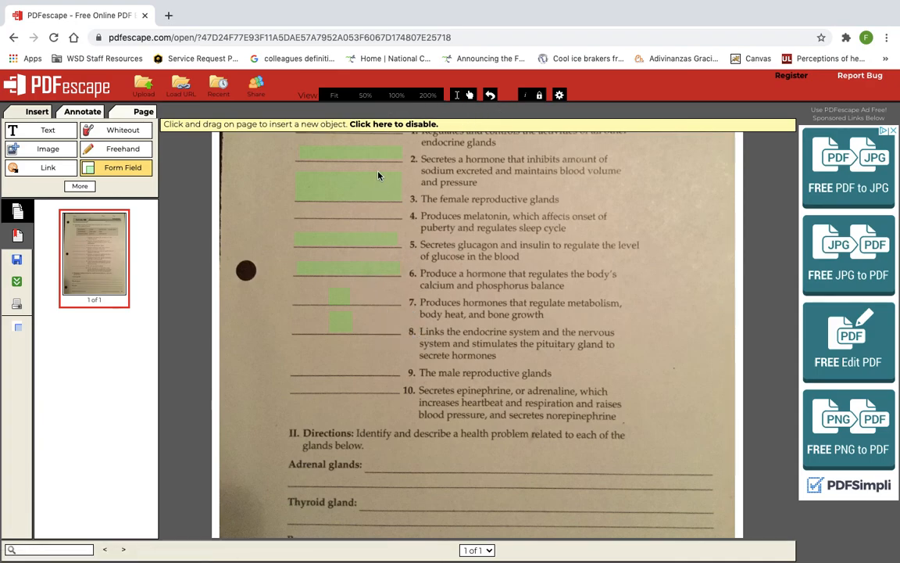
pyautogui.click(369, 319)
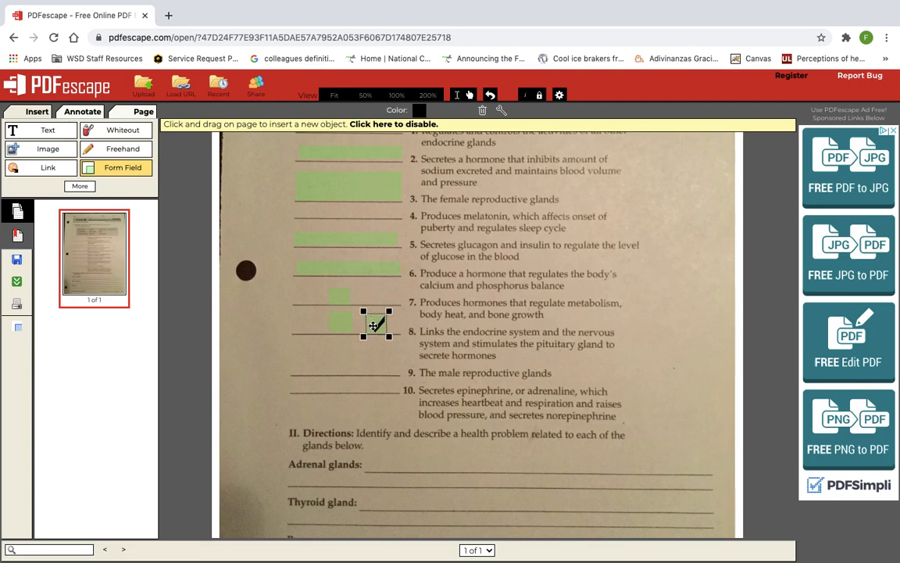
pyautogui.press('Delete')
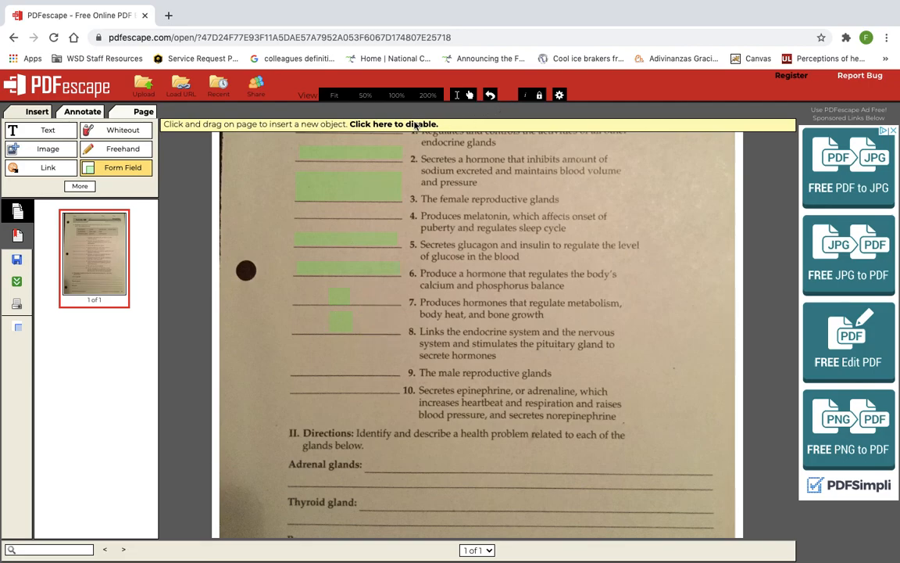
# - Turn off form field insertion, and save and download the fillable worksheet as a PDF
pyautogui.click(410, 125)
pyautogui.scroll(5, 380, 225)
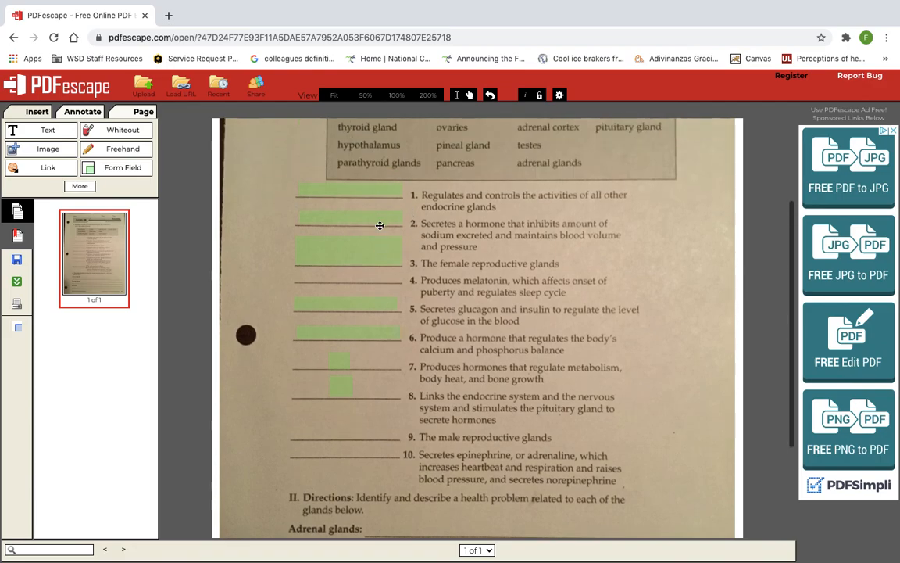
pyautogui.scroll(2, 379, 226)
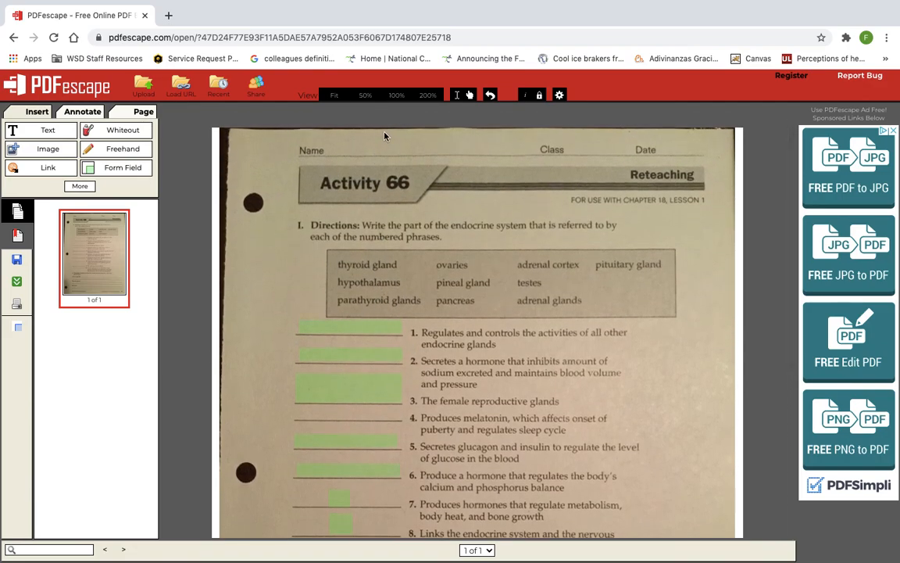
pyautogui.scroll(-3, 415, 332)
pyautogui.scroll(3, 394, 267)
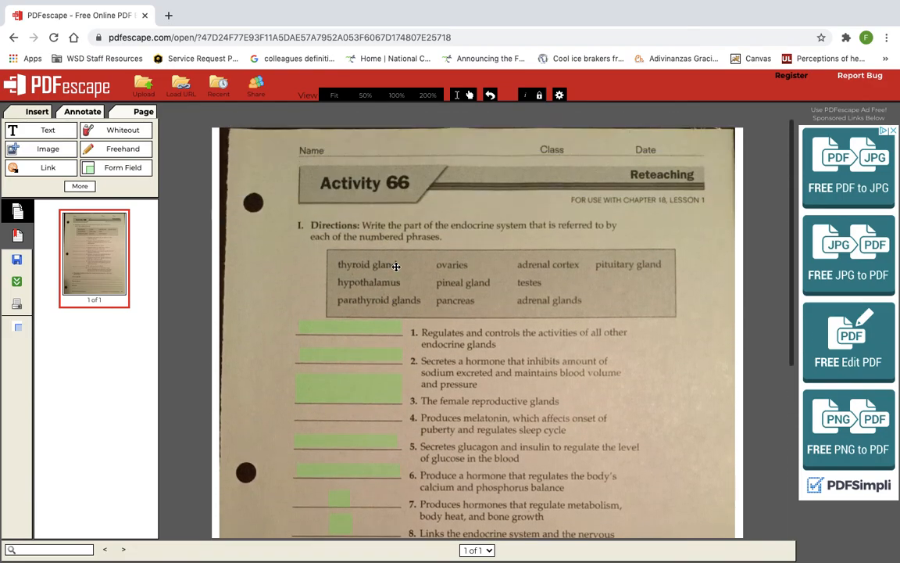
pyautogui.scroll(-1, 397, 270)
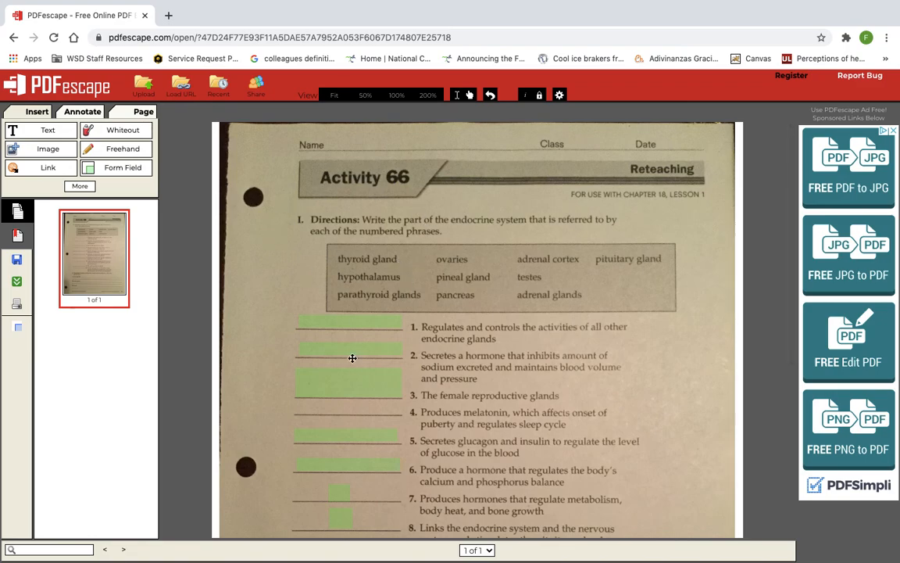
pyautogui.scroll(-6, 351, 354)
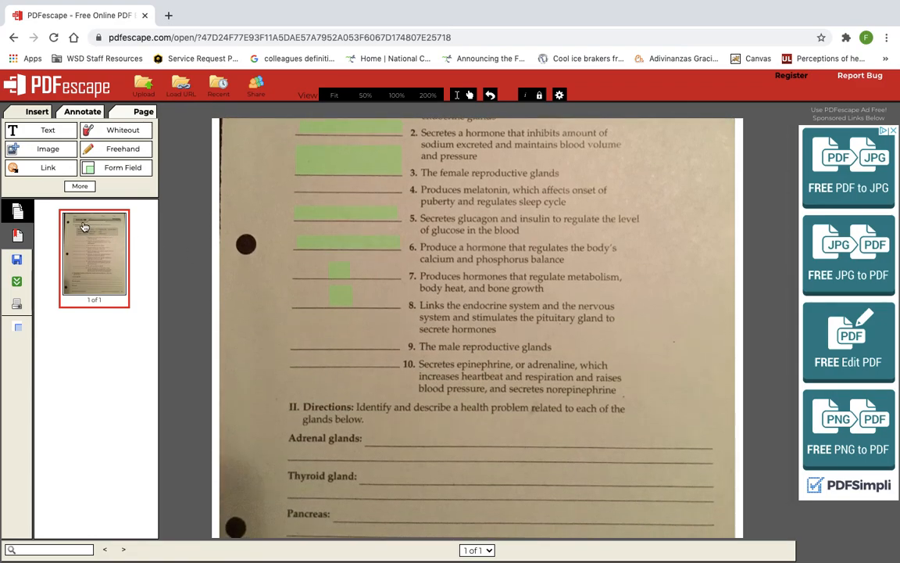
pyautogui.click(16, 262)
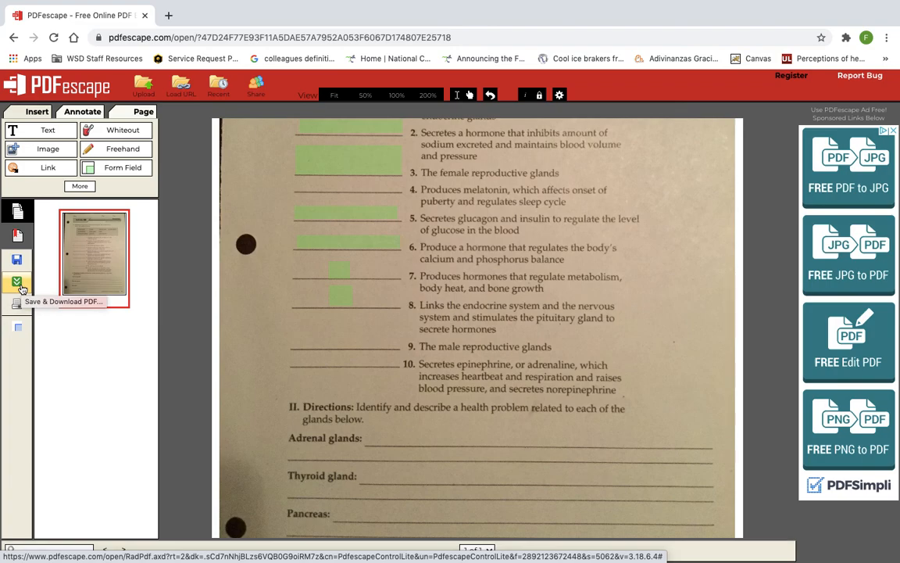
pyautogui.click(19, 286)
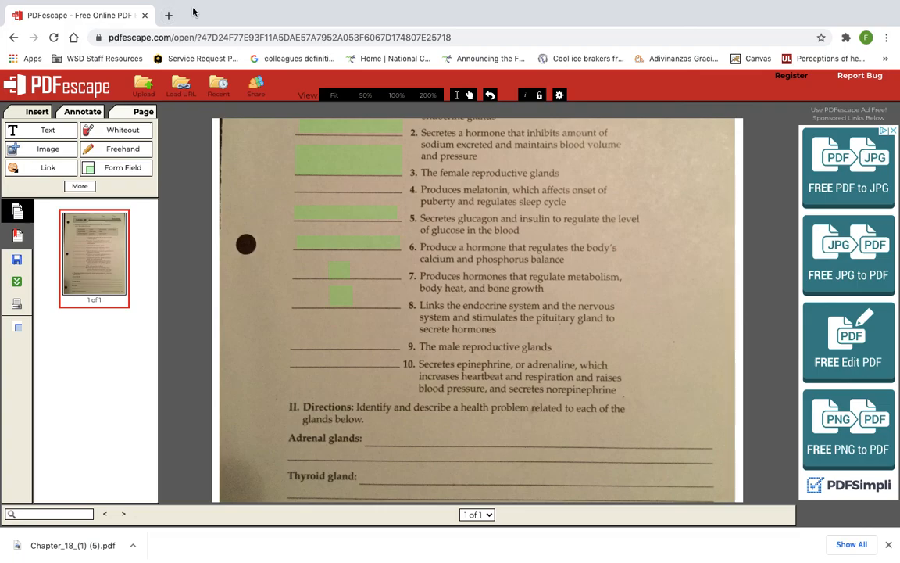
# - Take the browser out of full screen and place the downloaded Chapter_18_(1) (5).pdf on the desktop
pyautogui.moveTo(66, 8)
pyautogui.click(36, 20)
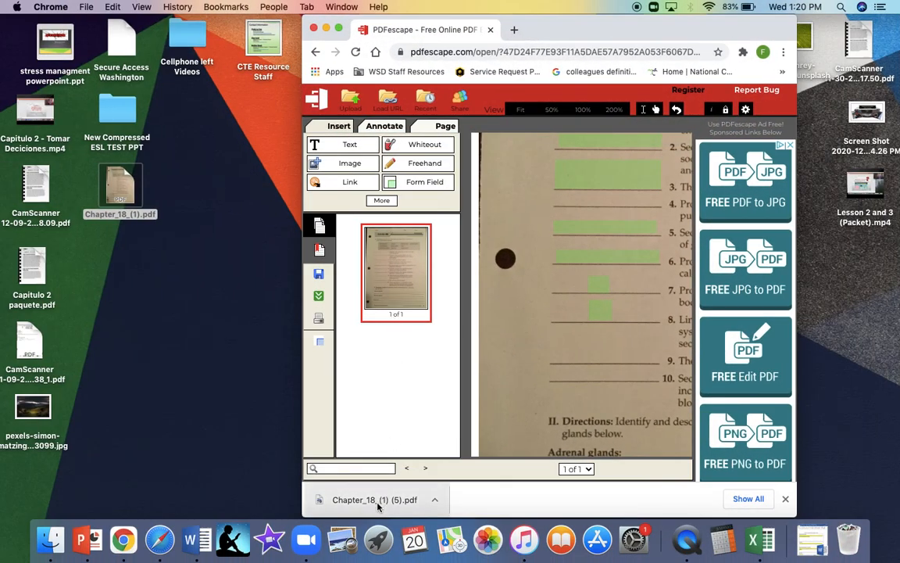
pyautogui.moveTo(373, 504); pyautogui.dragTo(113, 263)
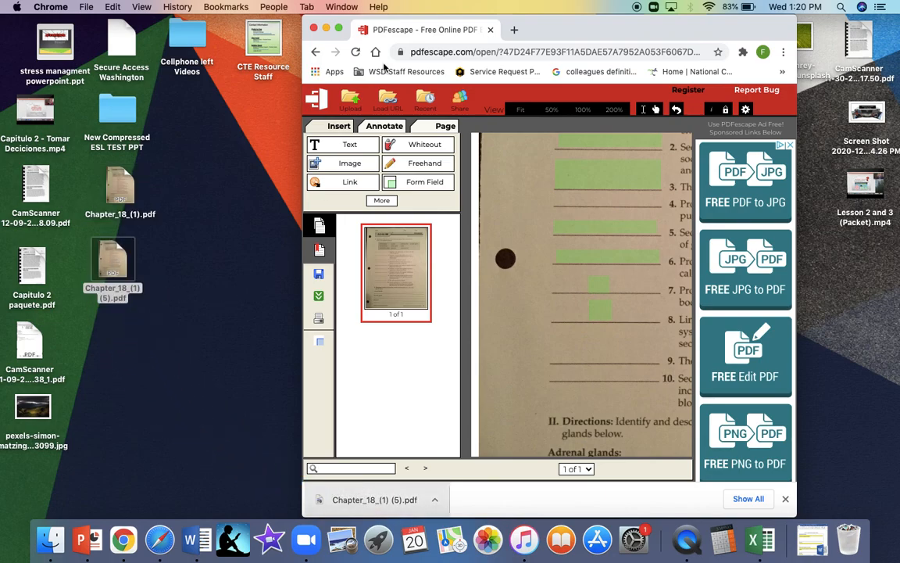
# - Open a new browser tab and widen the browser window to the screen's edge, keeping the desktop PDFs in view
pyautogui.click(513, 30)
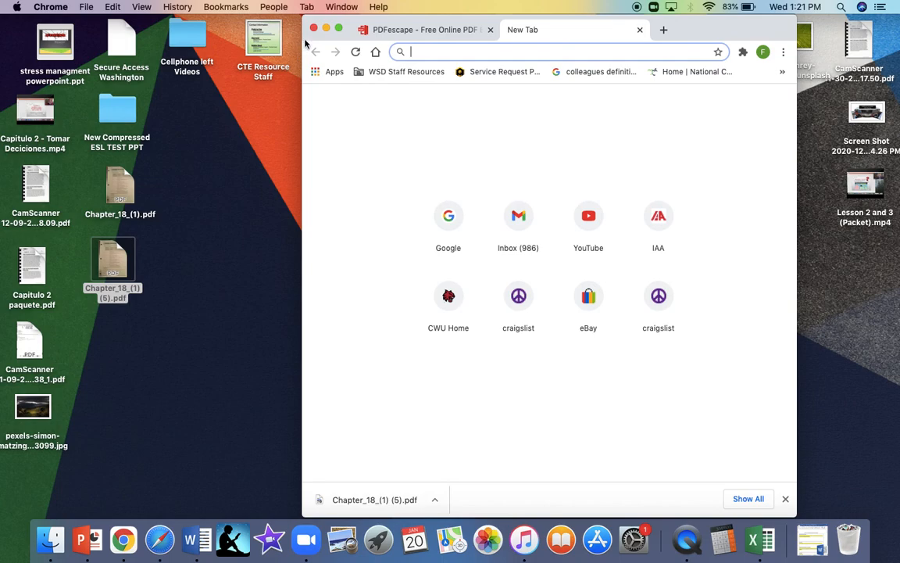
pyautogui.moveTo(304, 43); pyautogui.dragTo(162, 48)
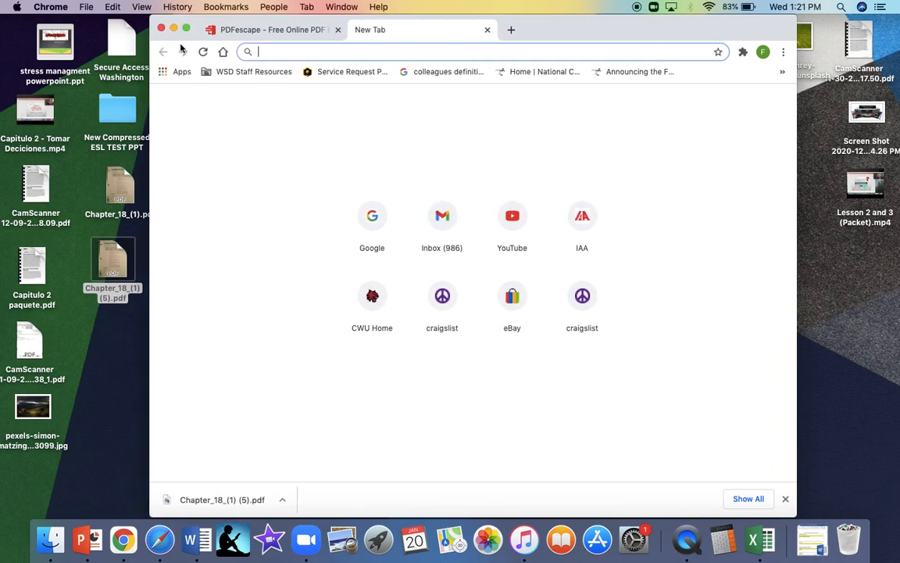
pyautogui.moveTo(797, 17); pyautogui.dragTo(897, 12)
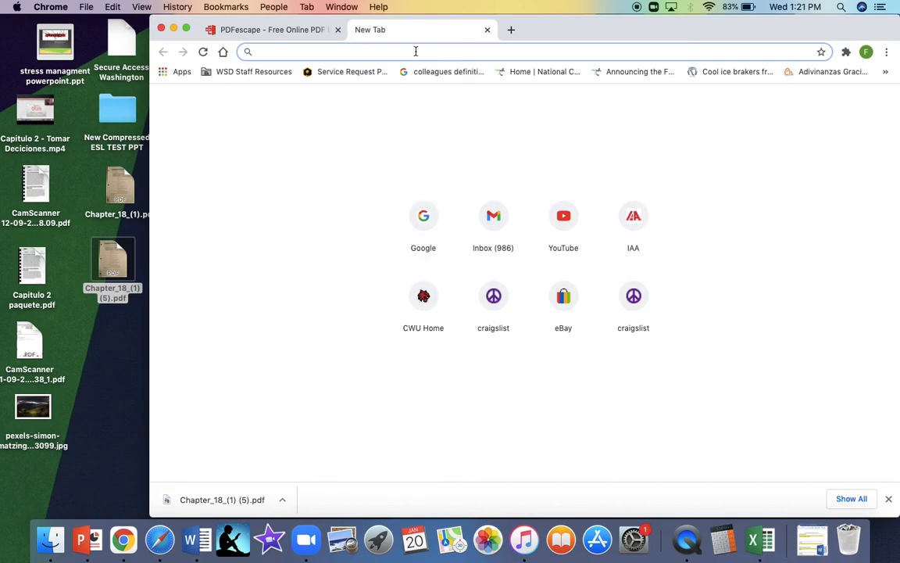
# - Search the web for google classroom and open the Google Classroom class list
pyautogui.write('google.co')
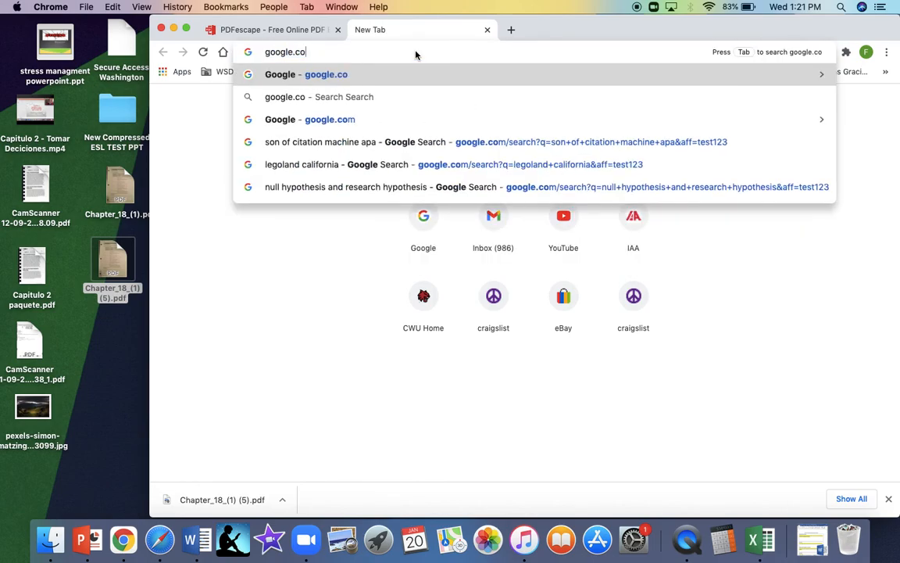
pyautogui.press('Tab')
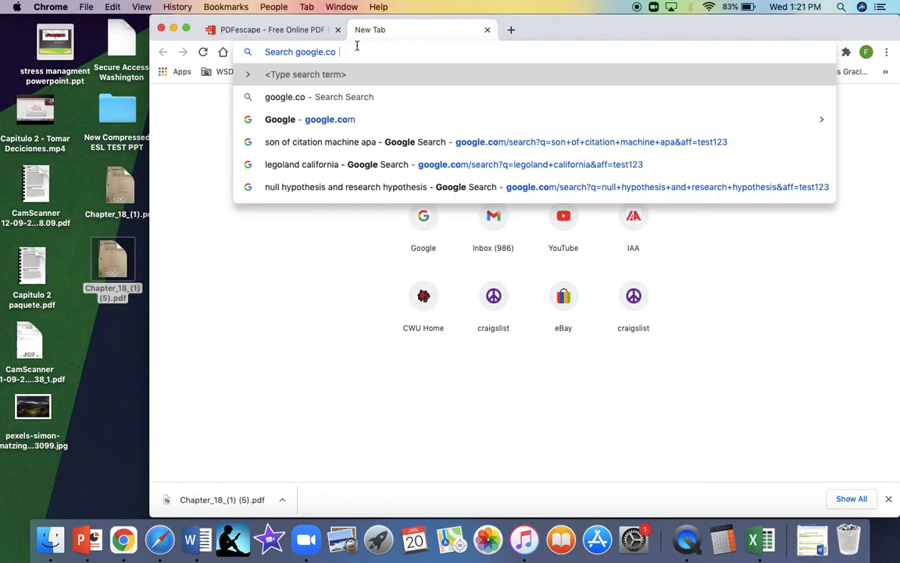
pyautogui.write('goo')
pyautogui.press('BackSpace')
pyautogui.press('BackSpace')
pyautogui.press('BackSpace')
pyautogui.press('BackSpace')
pyautogui.press('BackSpace')
pyautogui.press('BackSpace')
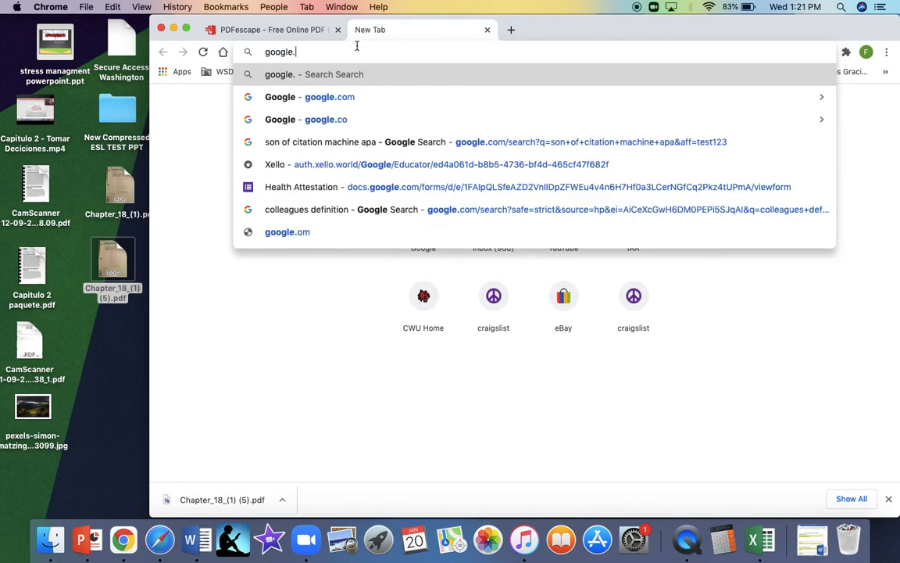
pyautogui.press('BackSpace')
pyautogui.press('BackSpace')
pyautogui.press('BackSpace')
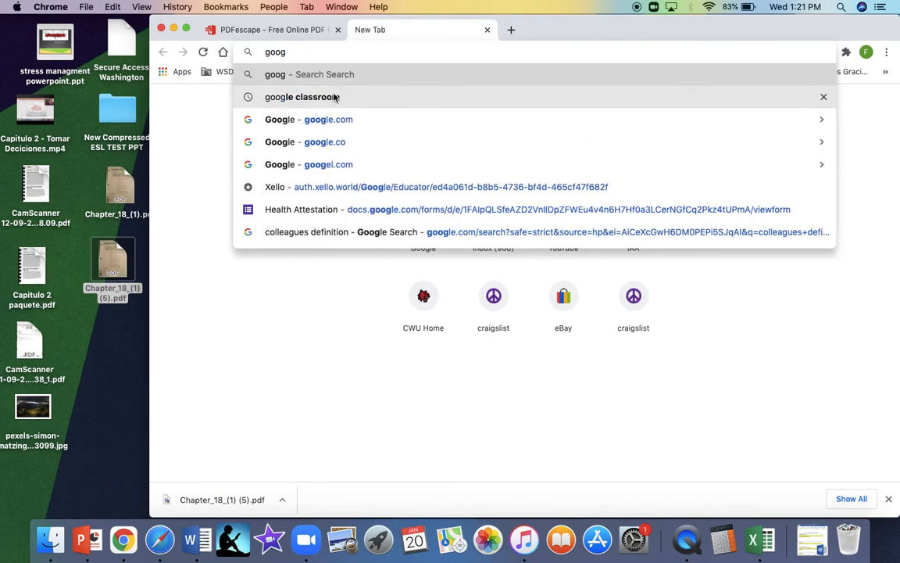
pyautogui.click(312, 103)
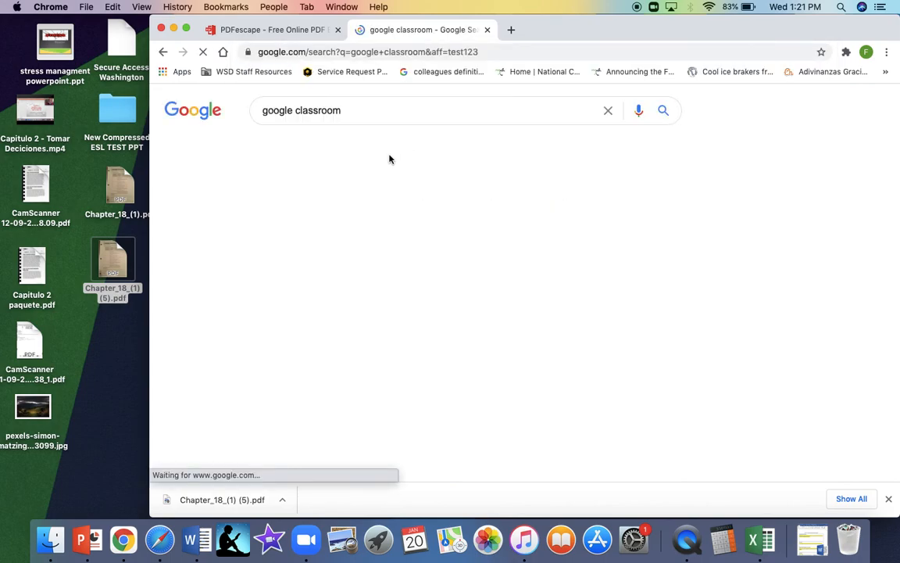
pyautogui.click(316, 223)
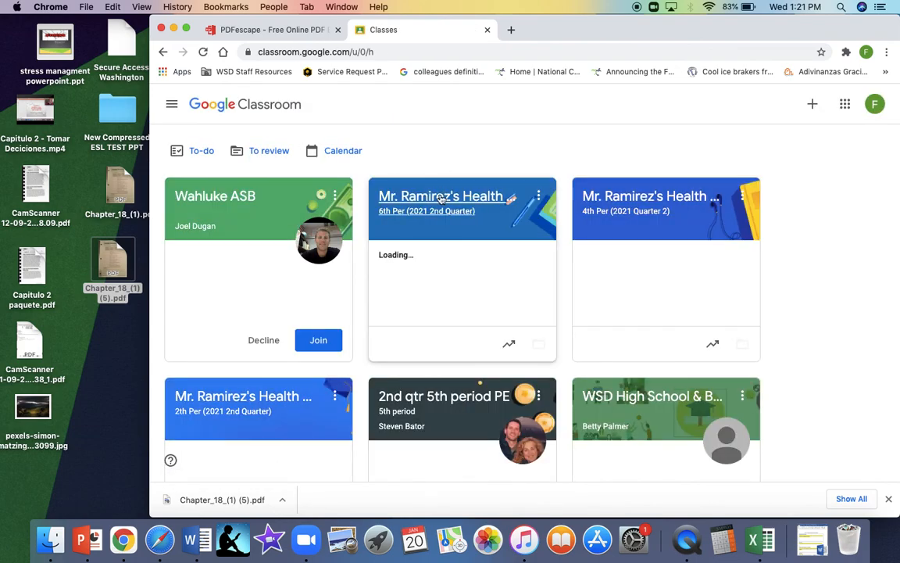
# - Start a new assignment in the classwork of the 6th Per (2021 2nd Quarter) health class
pyautogui.click(437, 201)
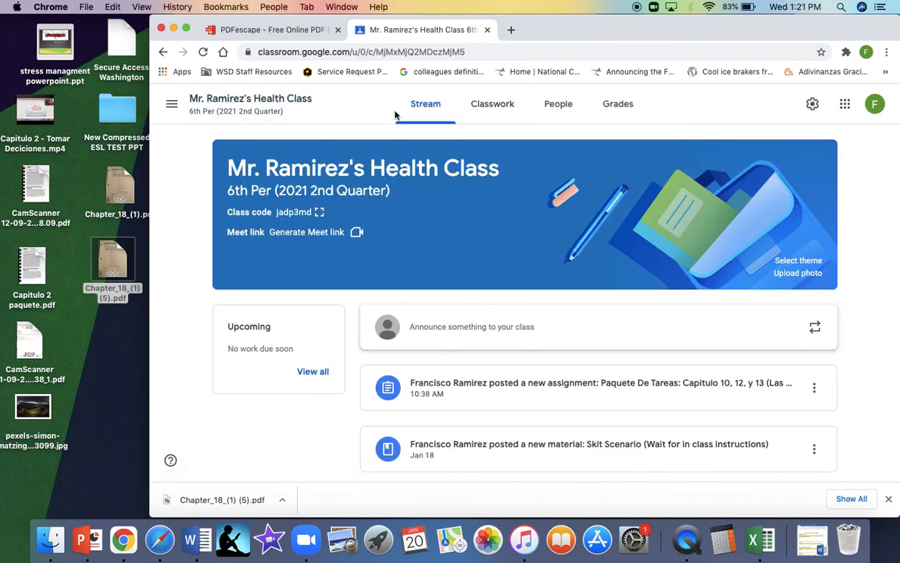
pyautogui.click(451, 98)
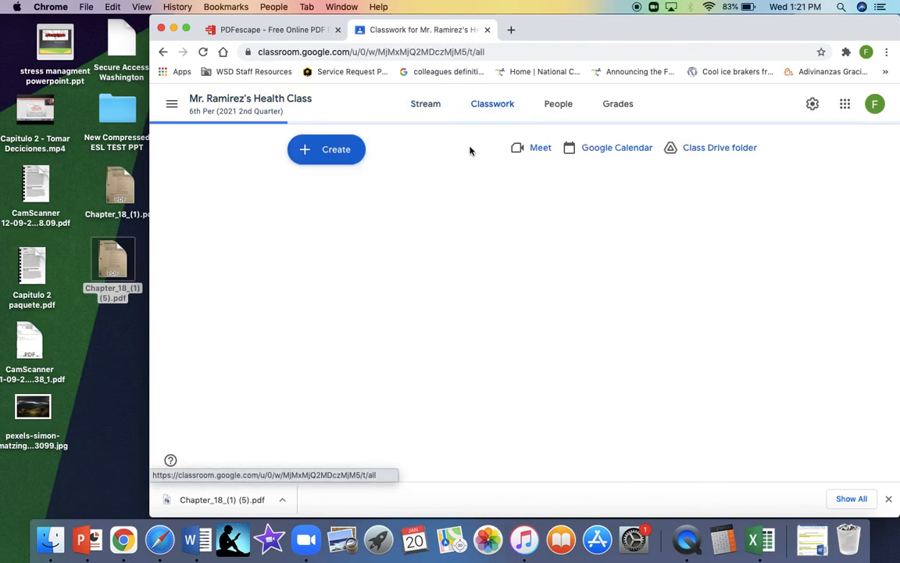
pyautogui.click(334, 153)
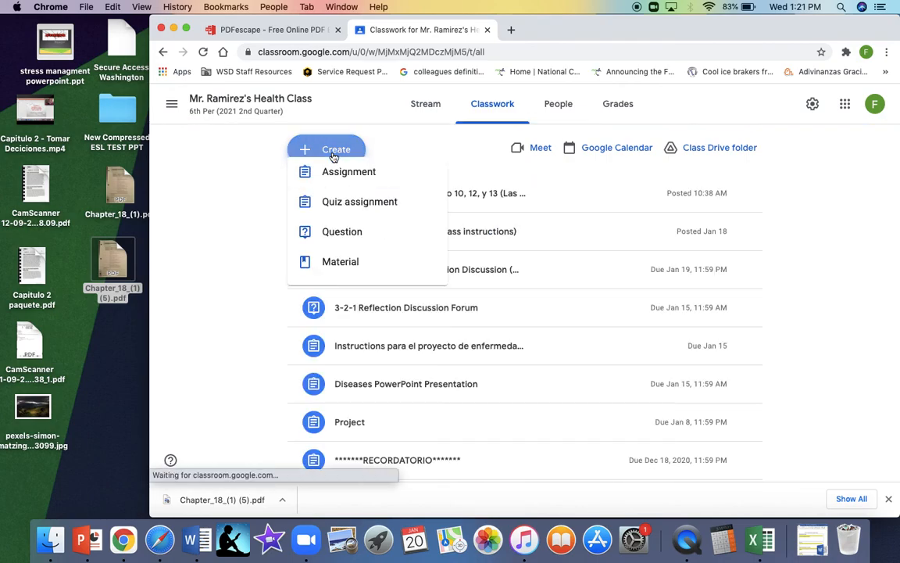
pyautogui.click(338, 187)
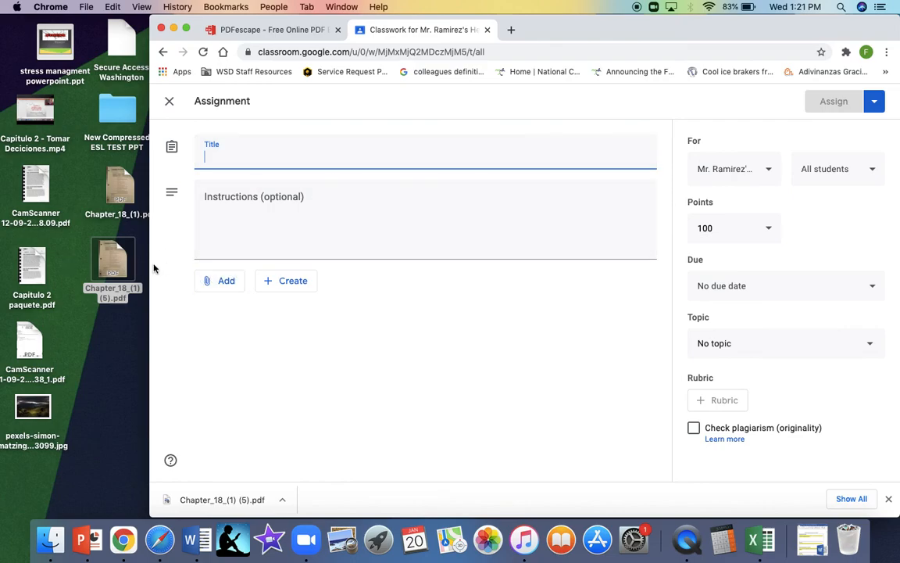
# - Attach the Chapter_18_(1) (5).pdf file from the desktop to the assignment
pyautogui.click(209, 281)
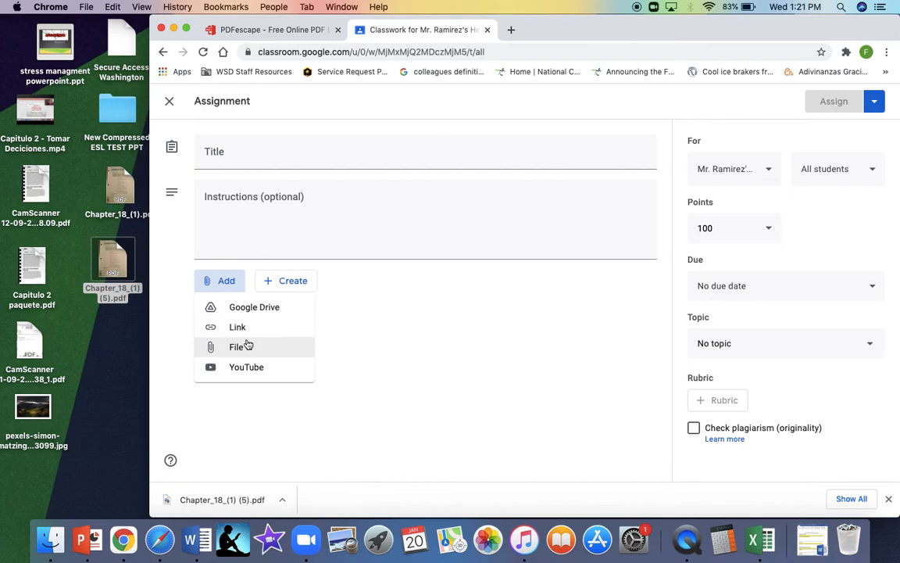
pyautogui.click(245, 349)
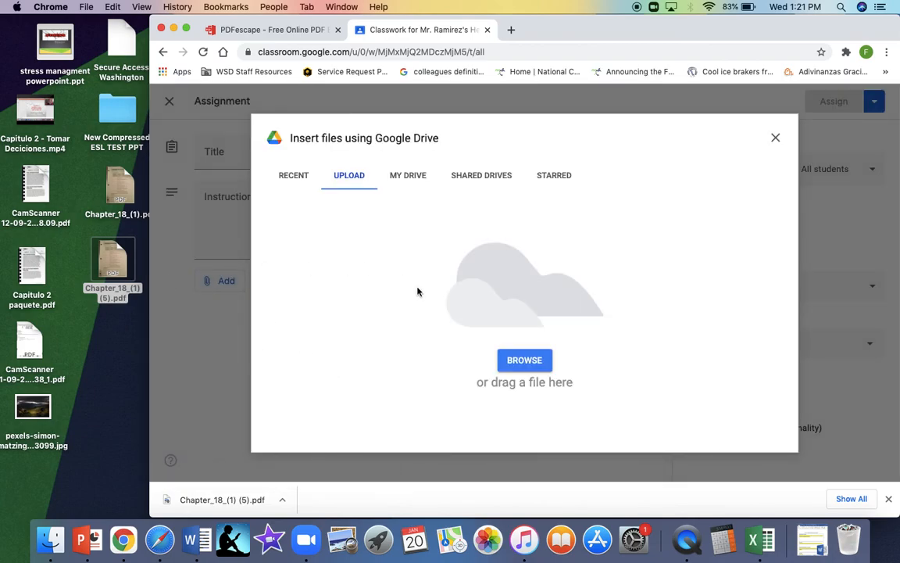
pyautogui.moveTo(111, 268); pyautogui.dragTo(457, 282)
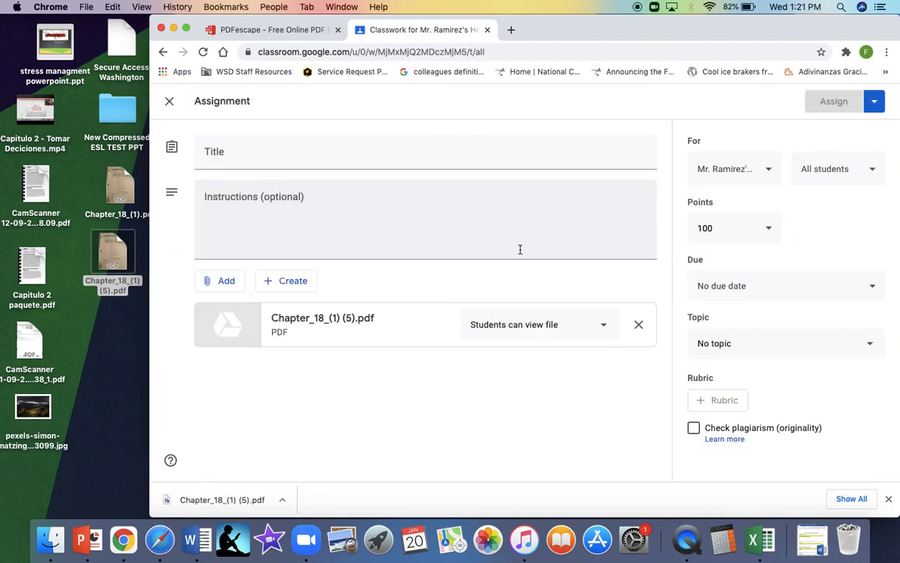
# - Download the attached worksheet from its preview, and test the downloaded copy by entering kjklj in question 1's answer field
pyautogui.click(325, 324)
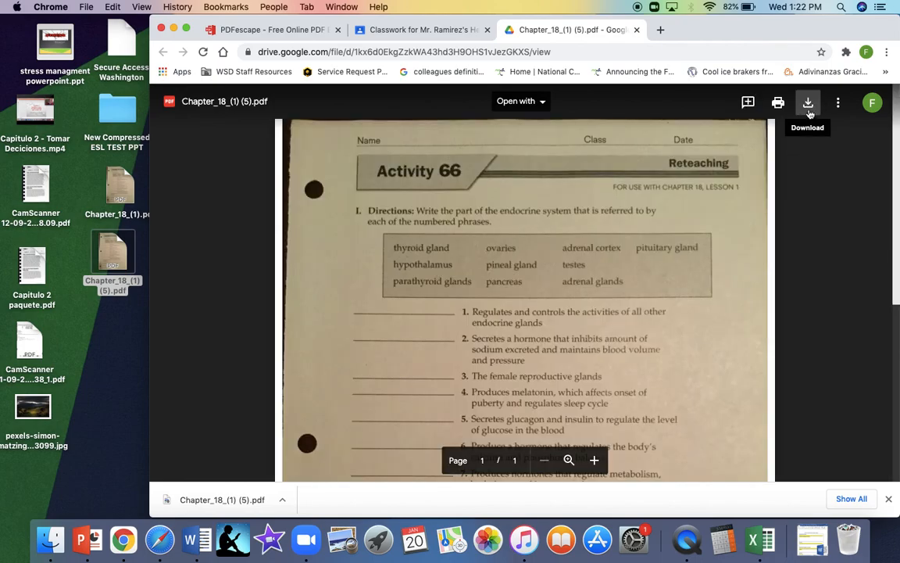
pyautogui.click(809, 105)
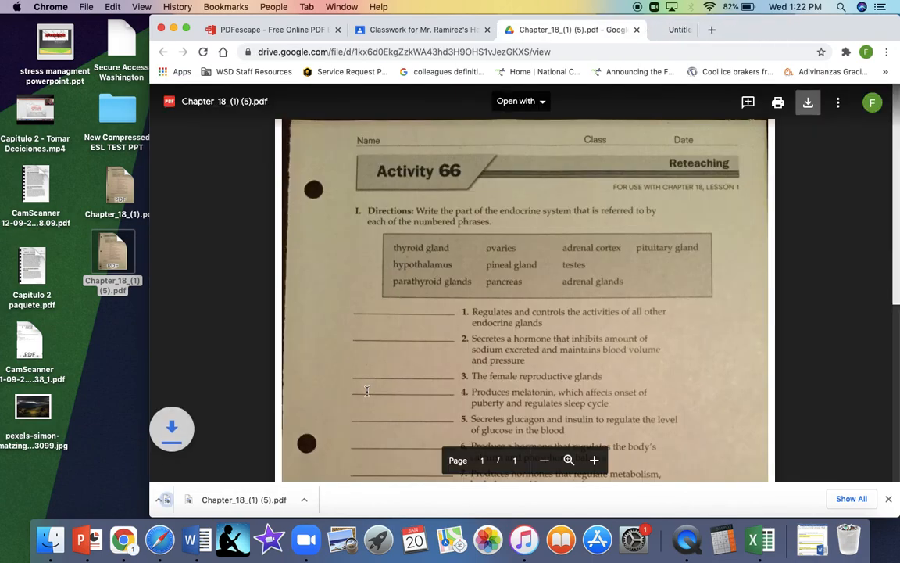
pyautogui.click(202, 502)
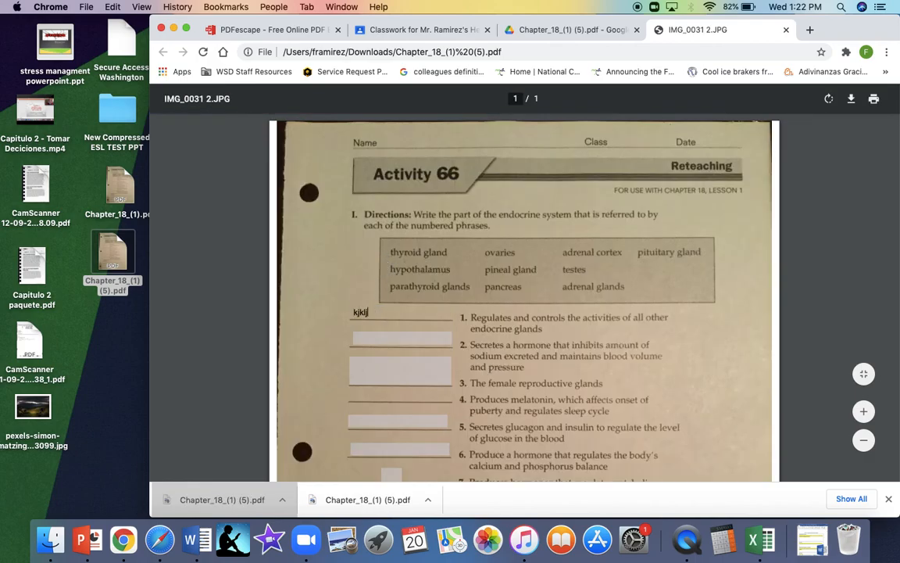
pyautogui.click(374, 336)
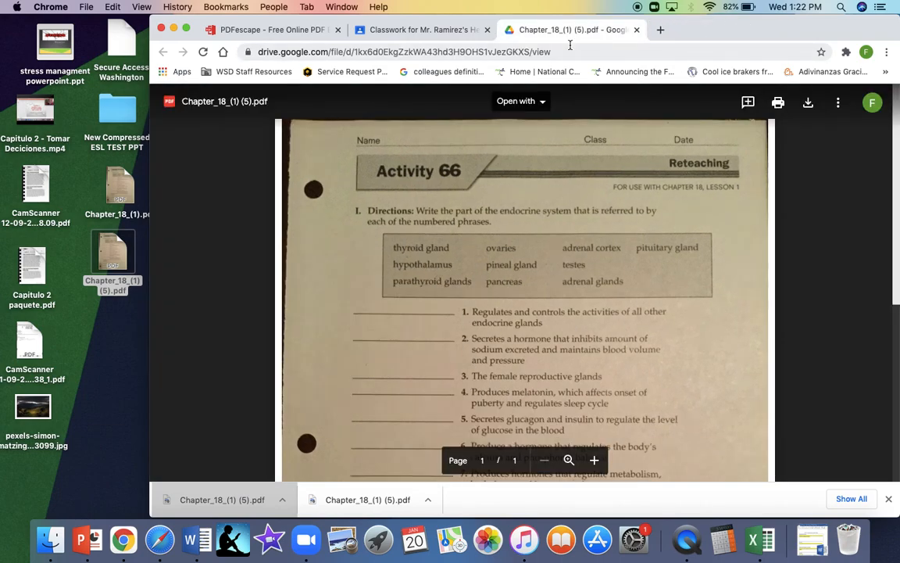
# - Open the worksheet from its Drive preview in DocHub to check its form fields, and leave DocHub without saving
pyautogui.scroll(-1, 529, 209)
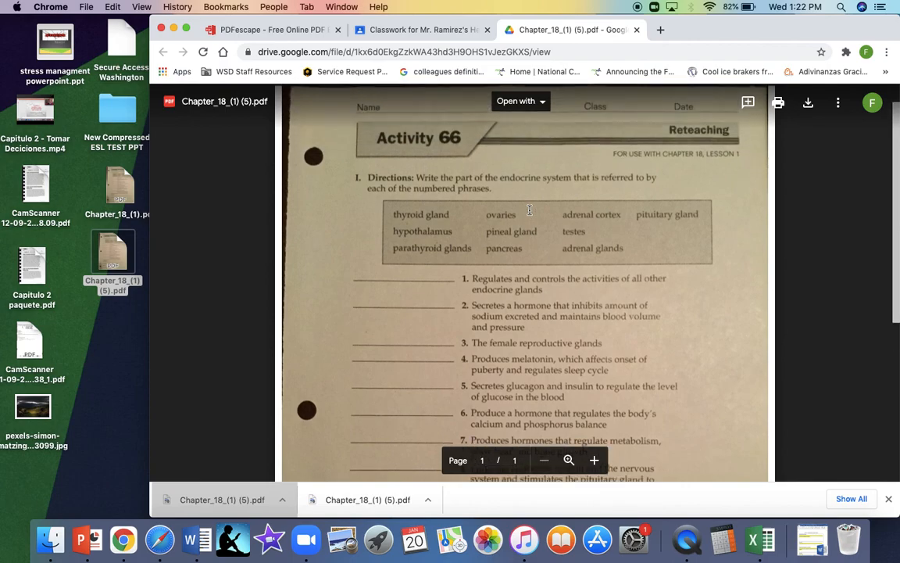
pyautogui.scroll(1, 532, 172)
pyautogui.click(537, 101)
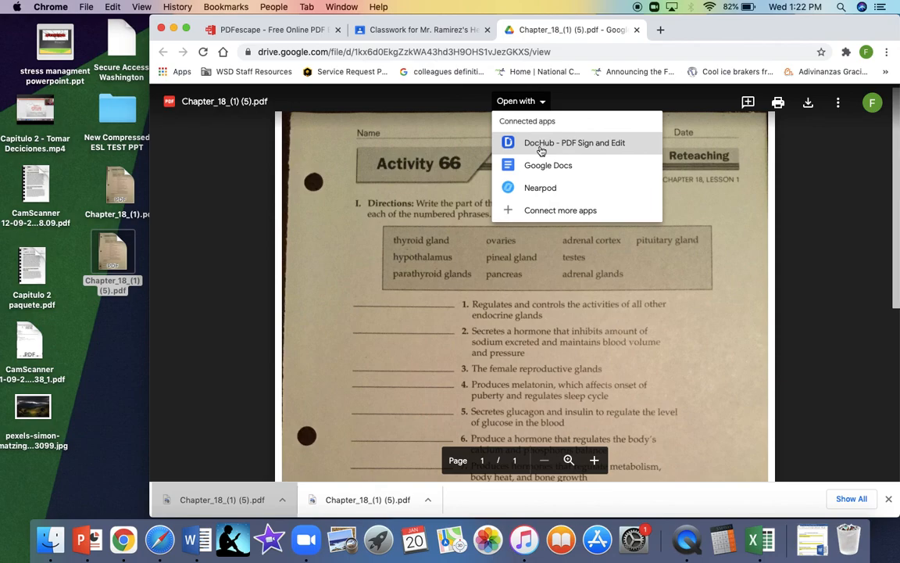
pyautogui.click(541, 148)
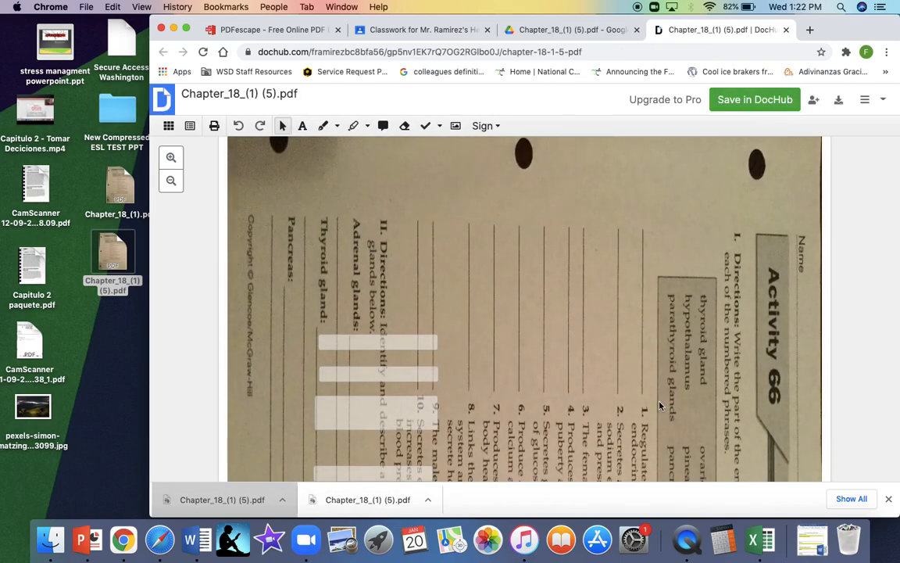
pyautogui.scroll(1, 521, 292)
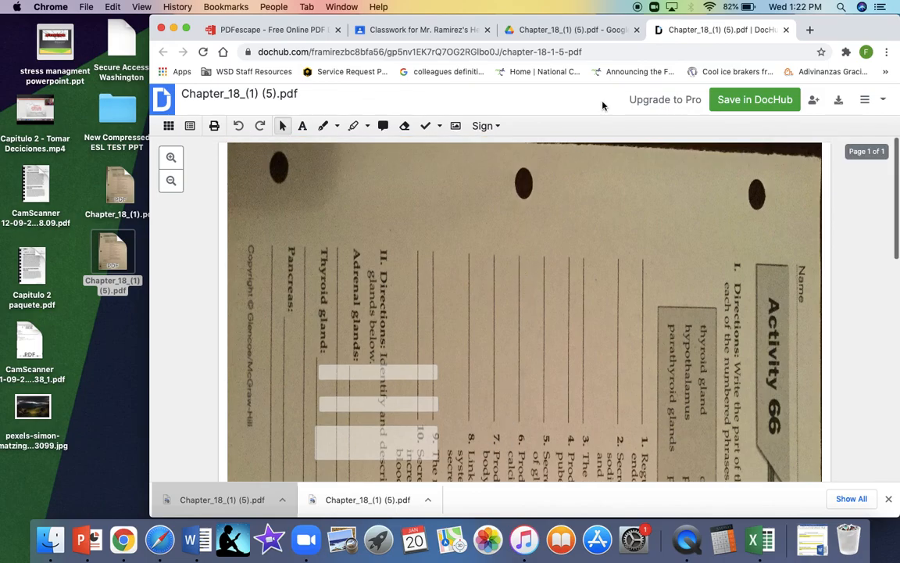
pyautogui.click(787, 30)
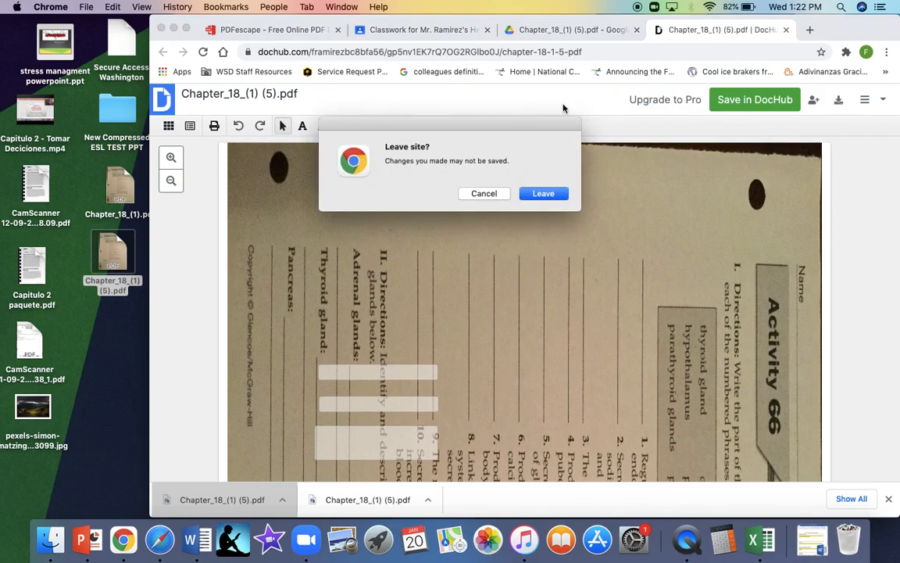
pyautogui.click(520, 194)
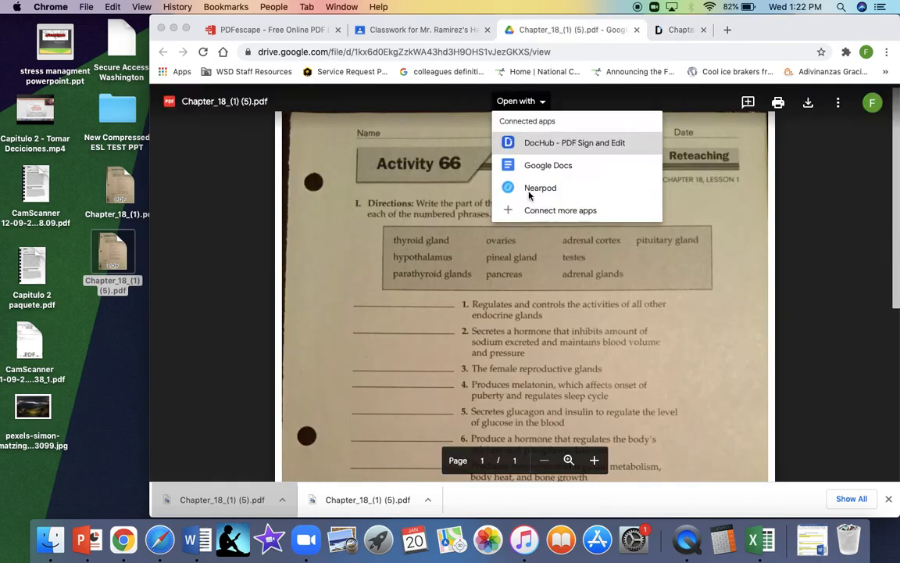
# - Minimize the Chrome window and open the Health Science Class website in Safari from the Skyward & Online desktop folder
pyautogui.click(174, 29)
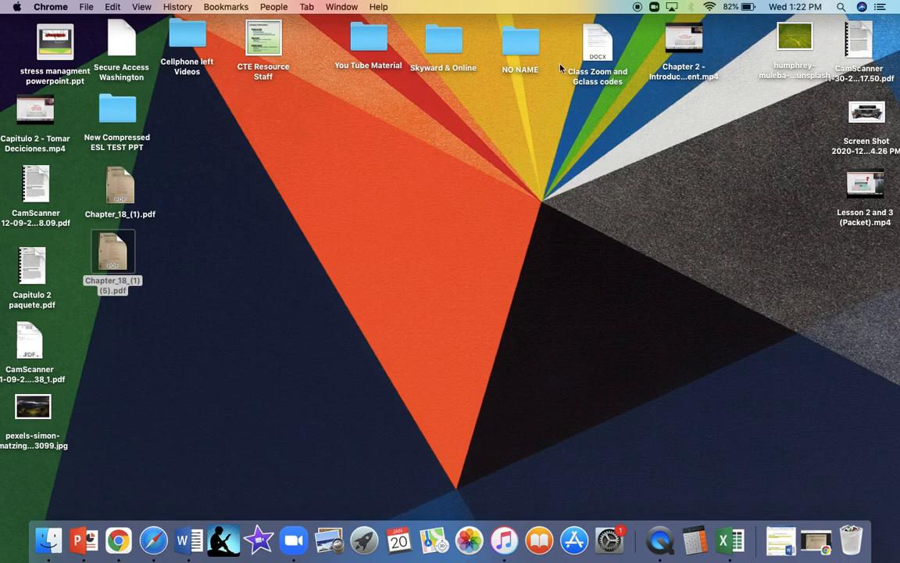
pyautogui.click(446, 43)
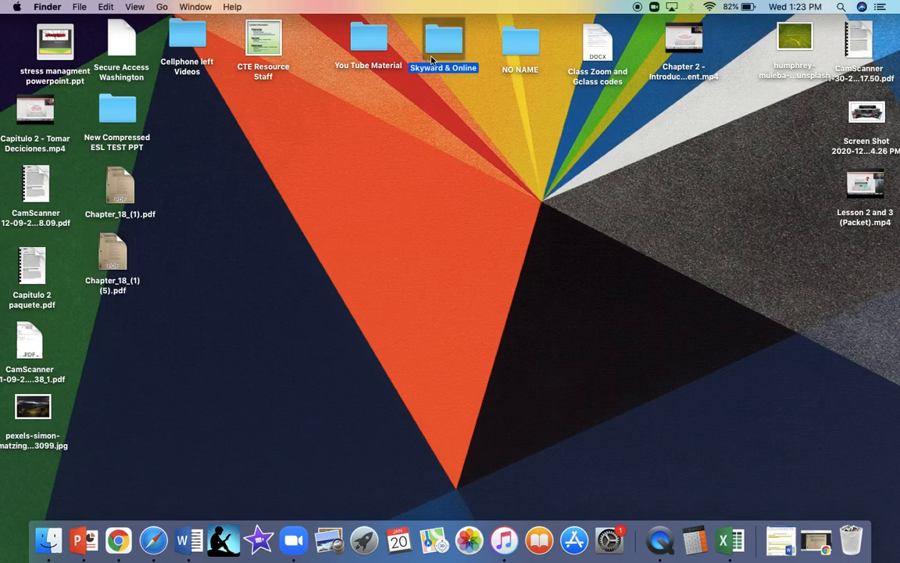
pyautogui.press('super+o')
pyautogui.click(444, 205)
pyautogui.doubleClick(443, 205)
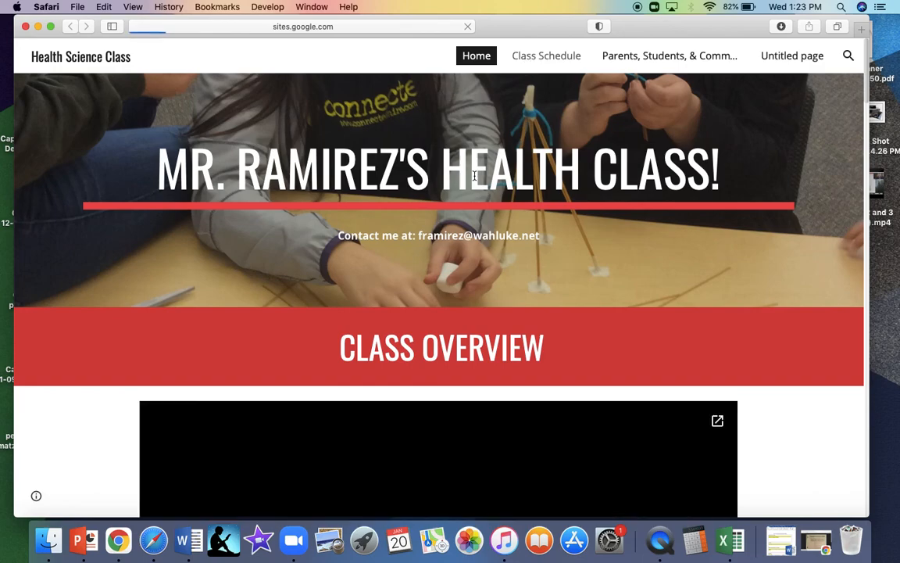
# - Go to the Chapter 1 section of the site's Class Schedule page and make the browser full screen
pyautogui.scroll(-3, 312, 348)
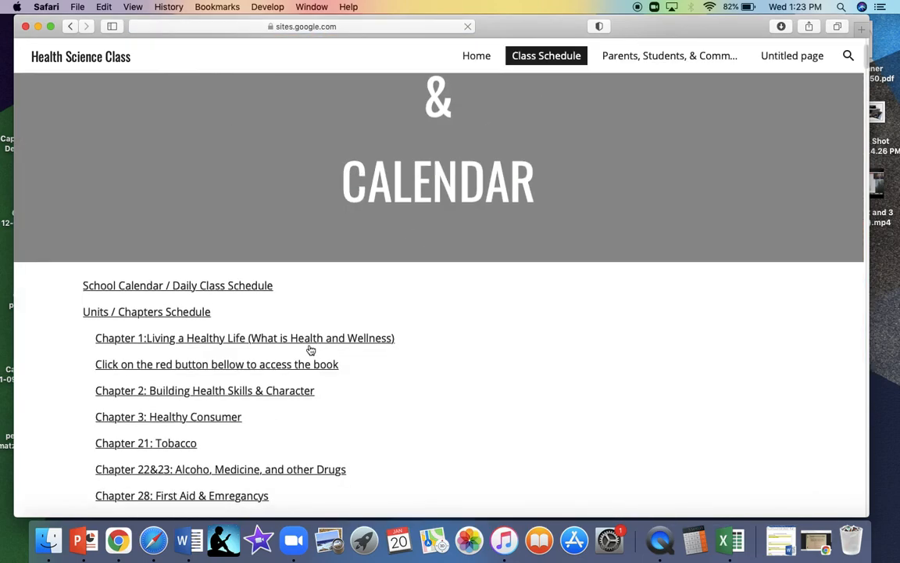
pyautogui.click(206, 340)
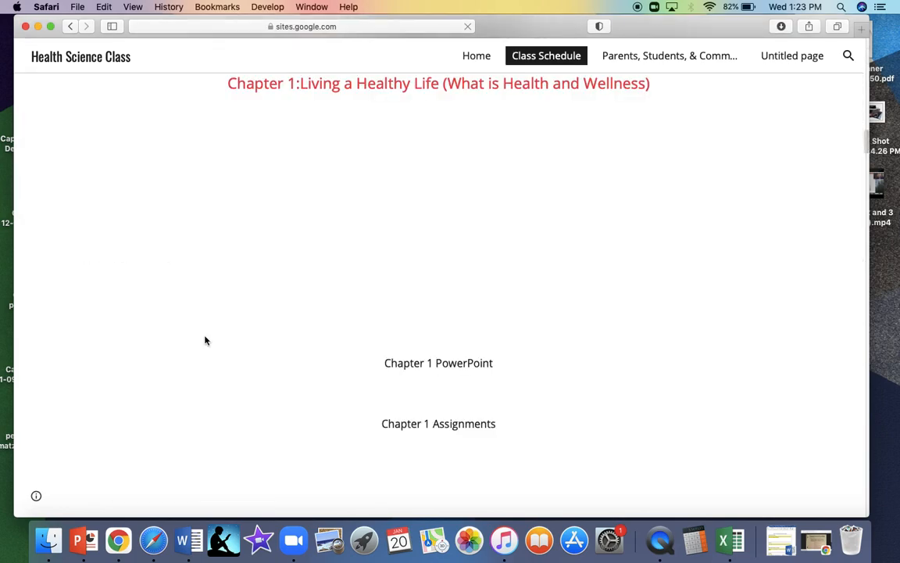
pyautogui.click(51, 29)
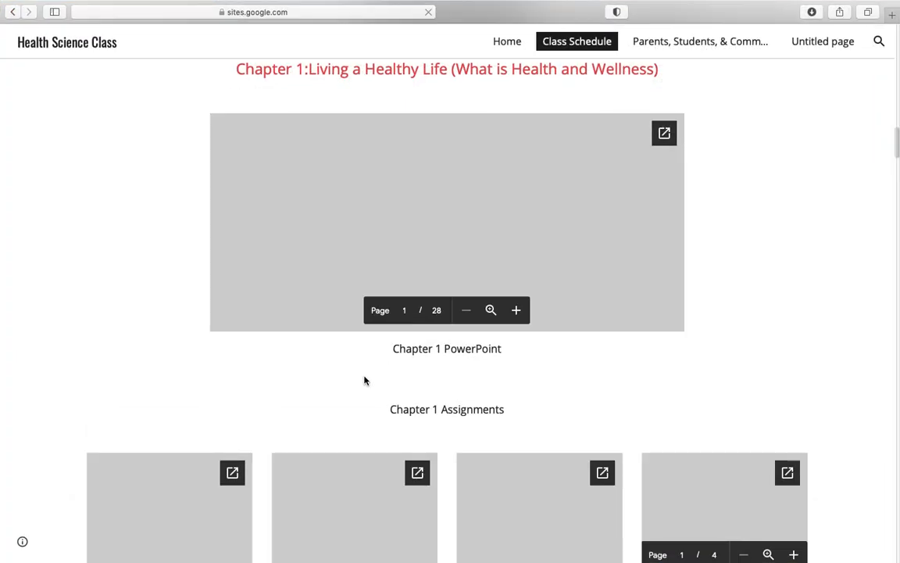
# - Open the Reality Check Assignment from the Chapter 1 Assignments in its own tab
pyautogui.scroll(-3, 364, 381)
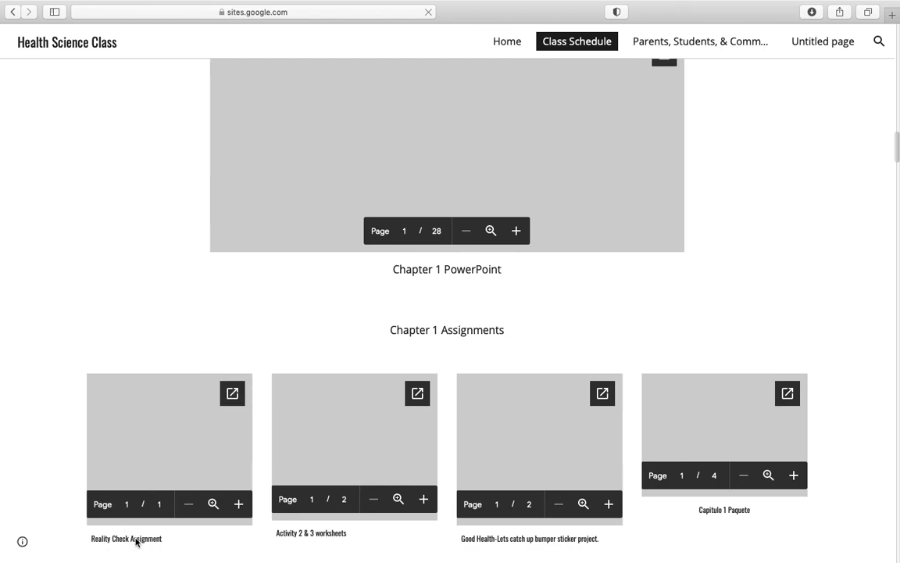
pyautogui.scroll(-3, 136, 541)
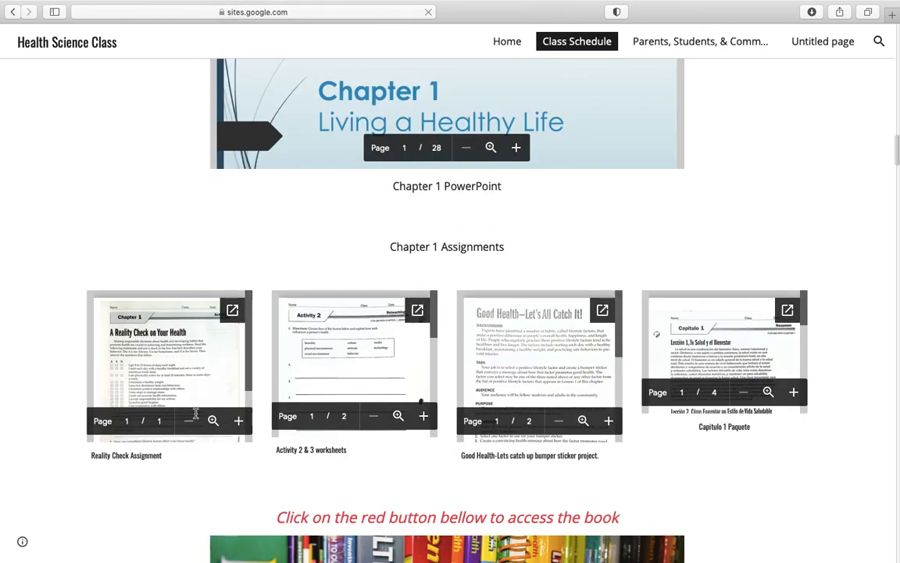
pyautogui.click(232, 312)
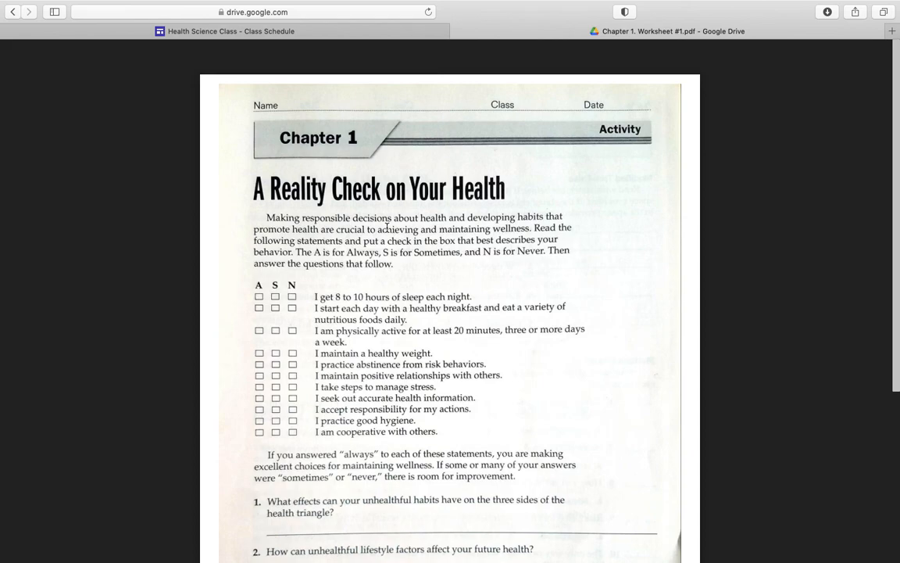
# - Look over the Chapter 1 worksheet in its Drive preview and open it with DocHub - PDF Sign and Edit
pyautogui.scroll(-3, 387, 226)
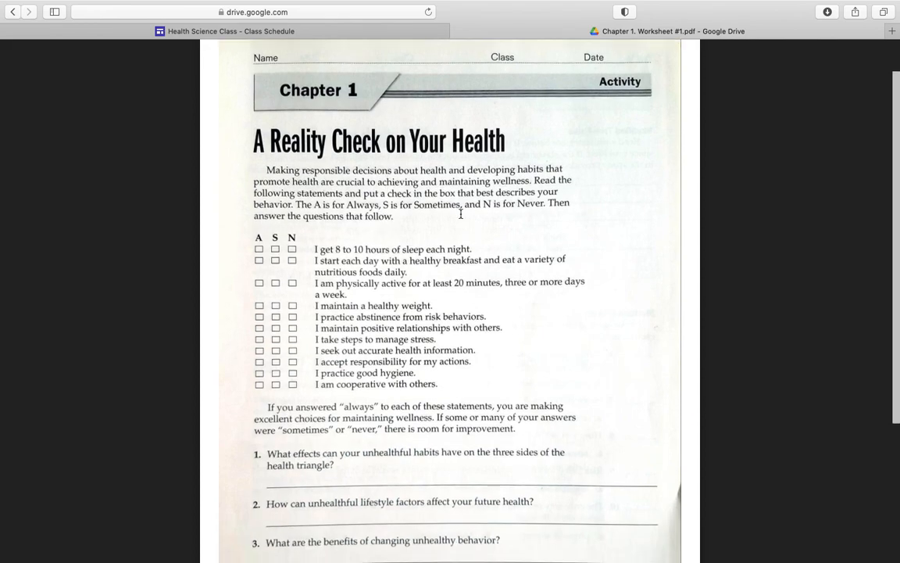
pyautogui.scroll(3, 461, 213)
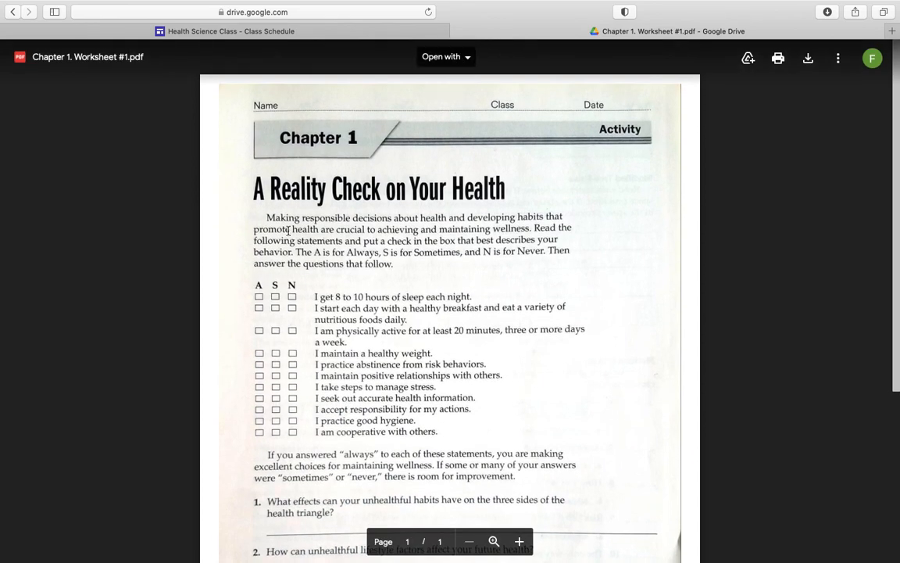
pyautogui.click(455, 61)
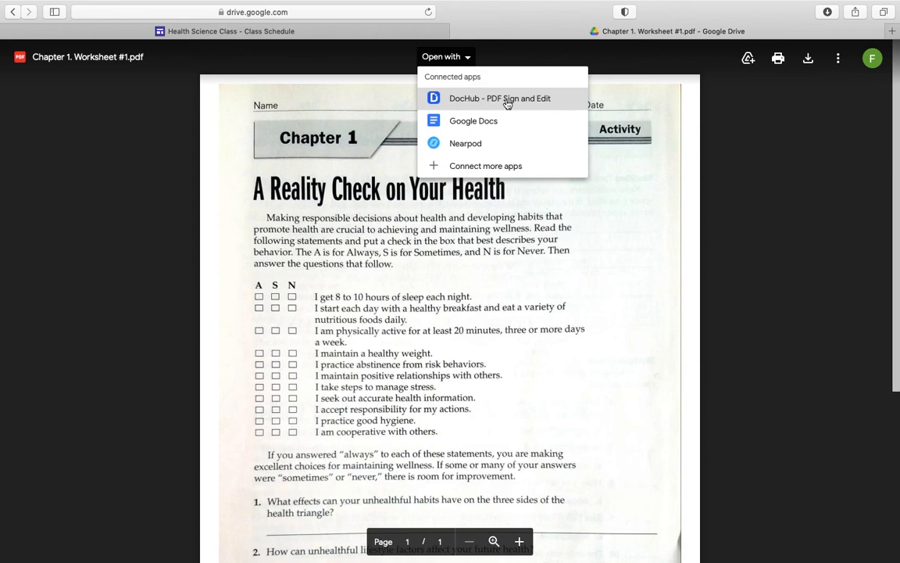
pyautogui.click(467, 102)
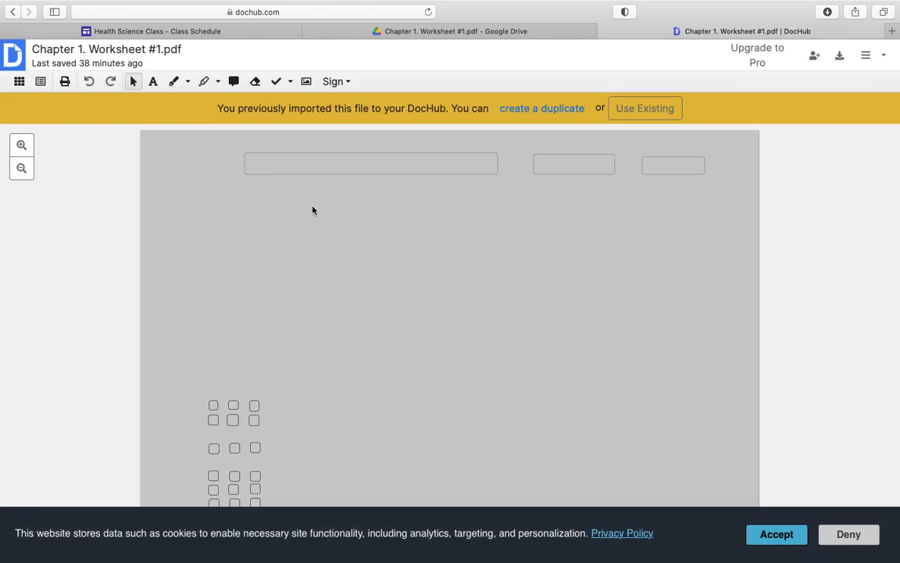
# - Try the Sometimes and Never check boxes of the statement about being physically active for at least 20 minutes
pyautogui.scroll(-3, 297, 305)
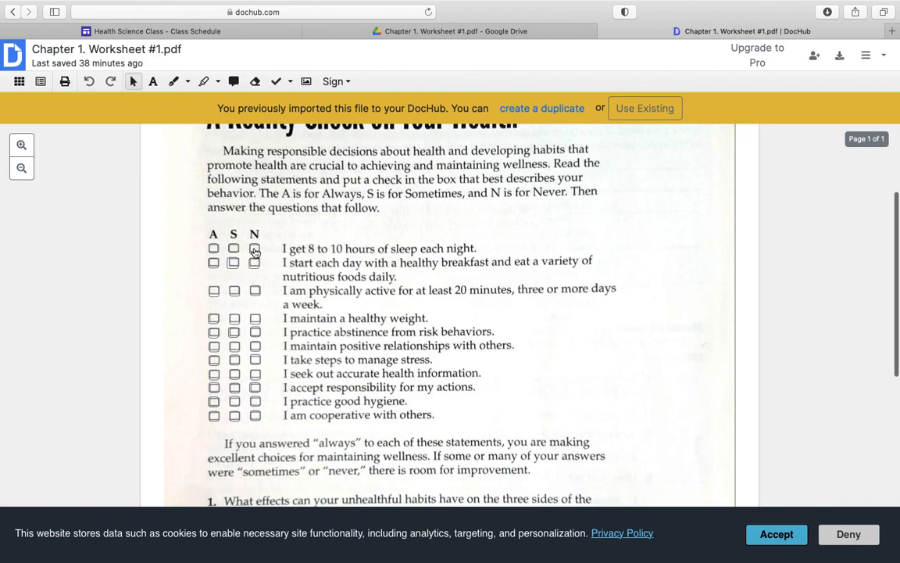
pyautogui.click(234, 289)
pyautogui.click(256, 290)
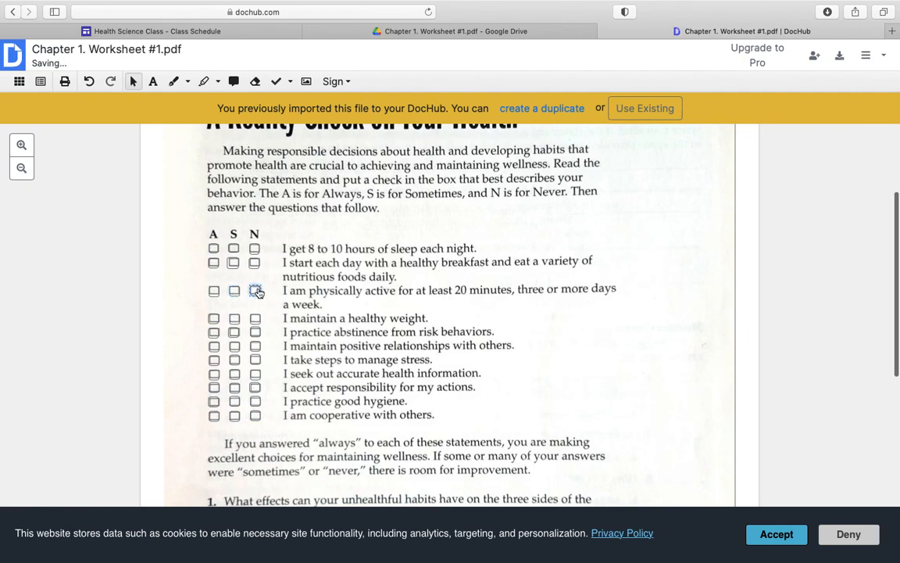
# - Examine the worksheet's download and export destinations, including submission to Google Classroom, and leave without exporting
pyautogui.scroll(3, 374, 251)
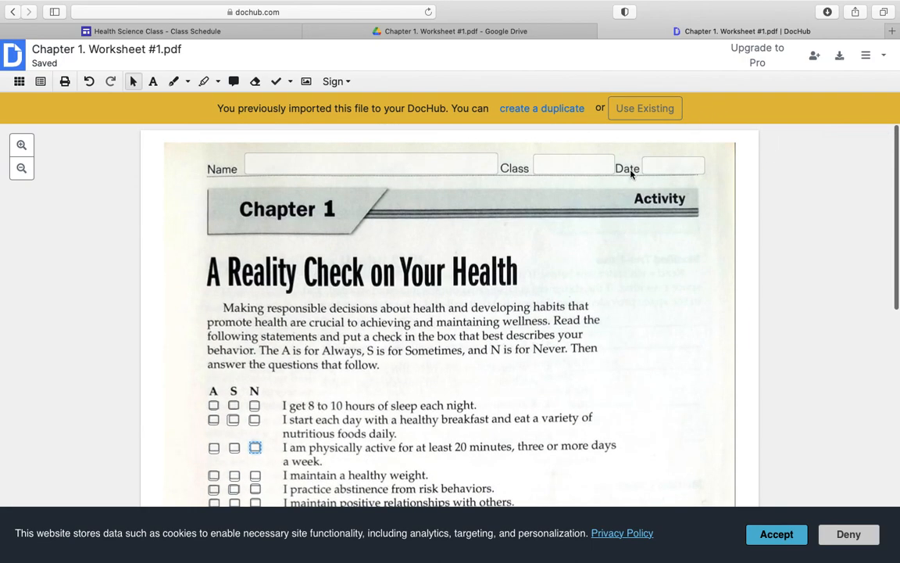
pyautogui.click(839, 56)
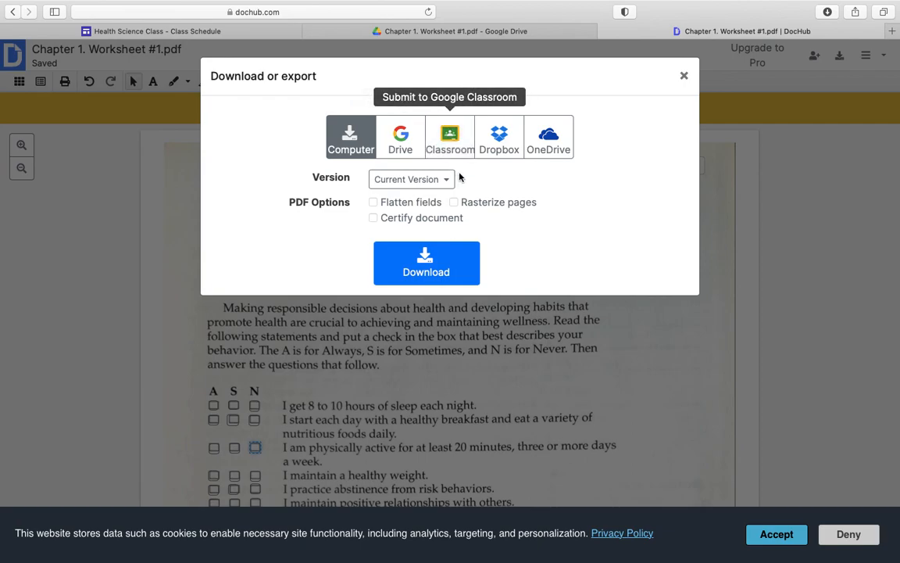
pyautogui.click(684, 76)
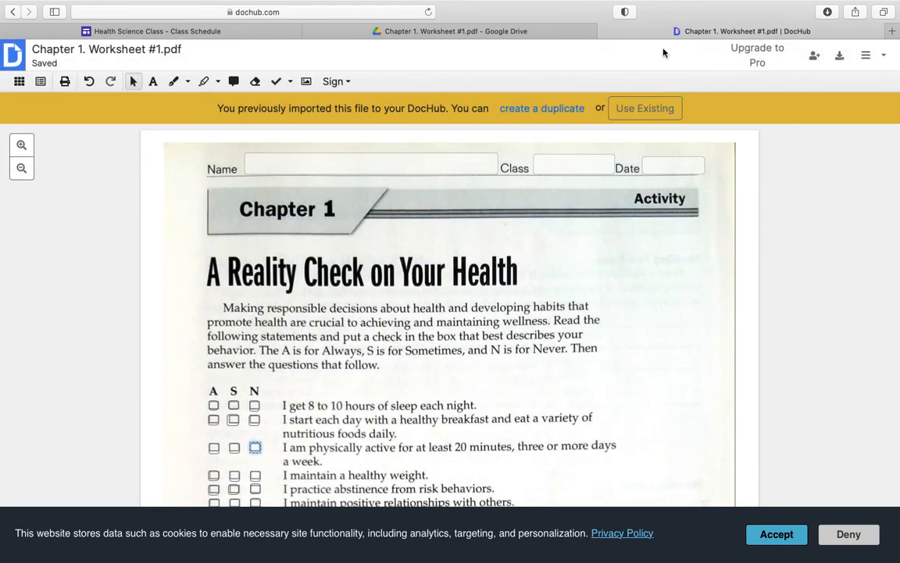
# - Return to the Health Science Class schedule page and close the full-screen Safari window
pyautogui.moveTo(35, 9)
pyautogui.click(123, 29)
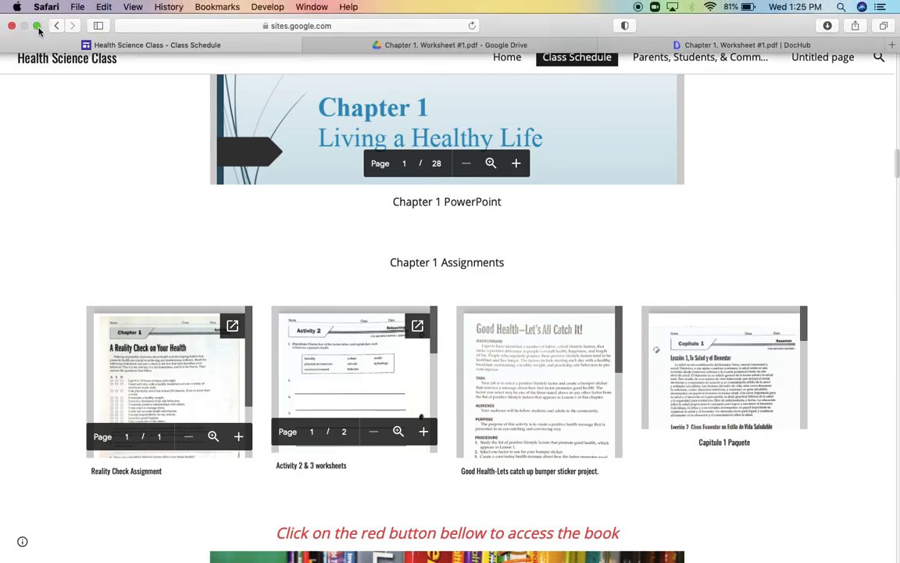
pyautogui.click(12, 25)
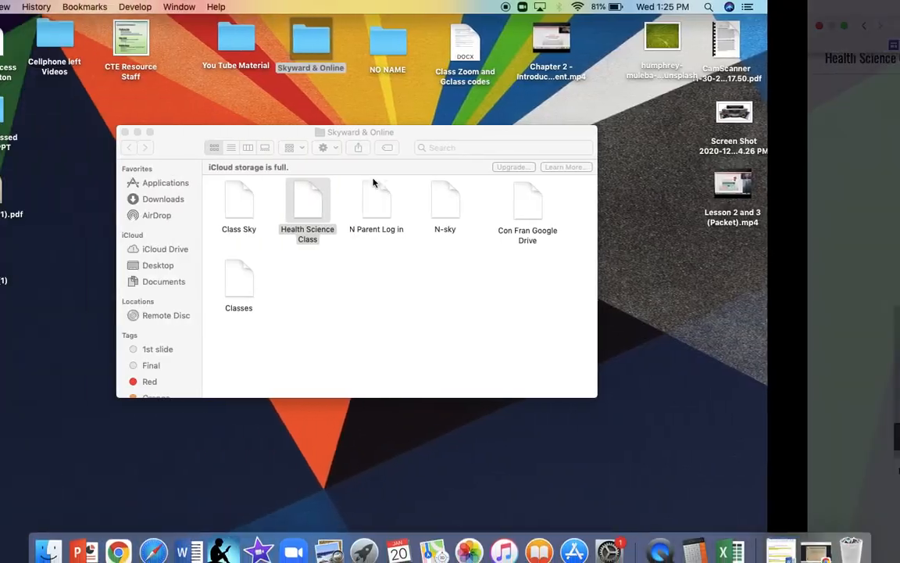